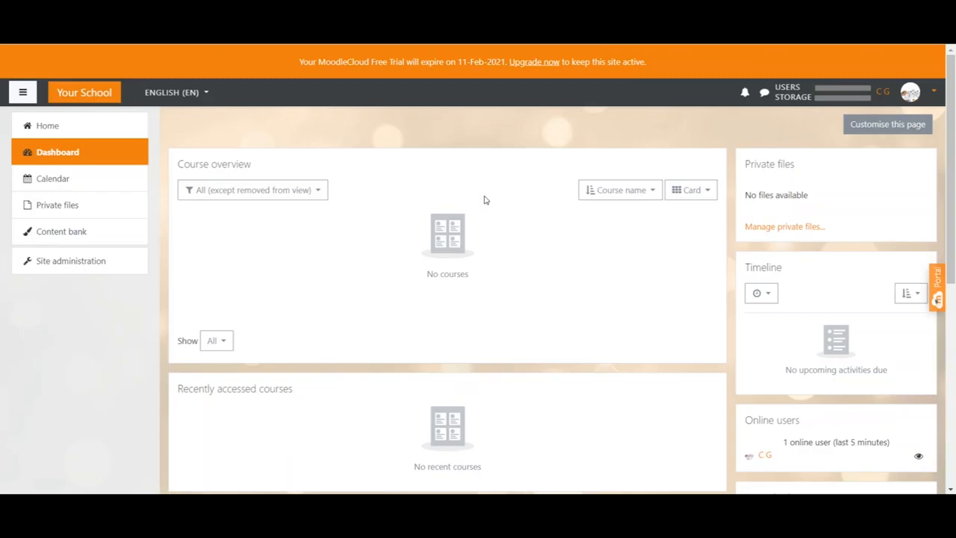
# Step: Open the course and category management page and start a new course in the Morning category under Math / January
pyautogui.click(82, 263)
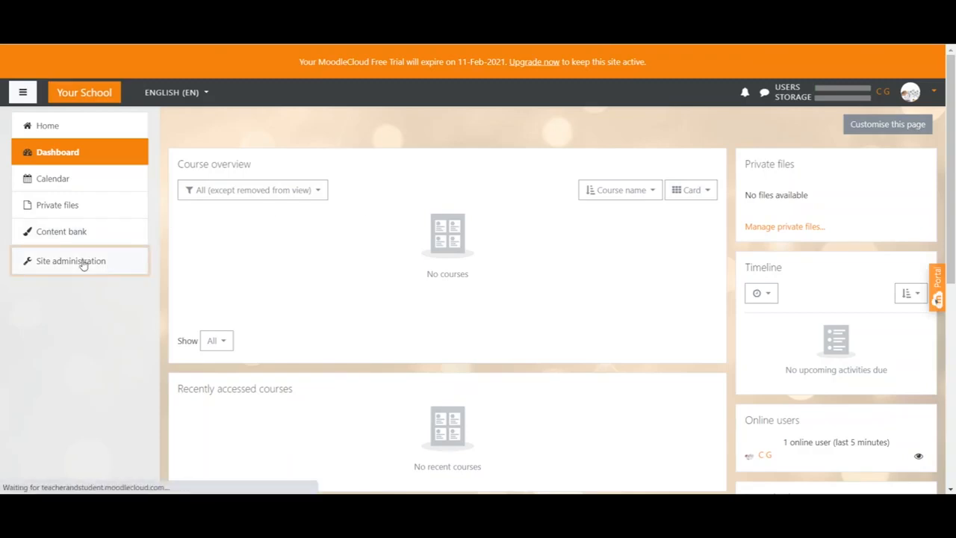
pyautogui.click(337, 286)
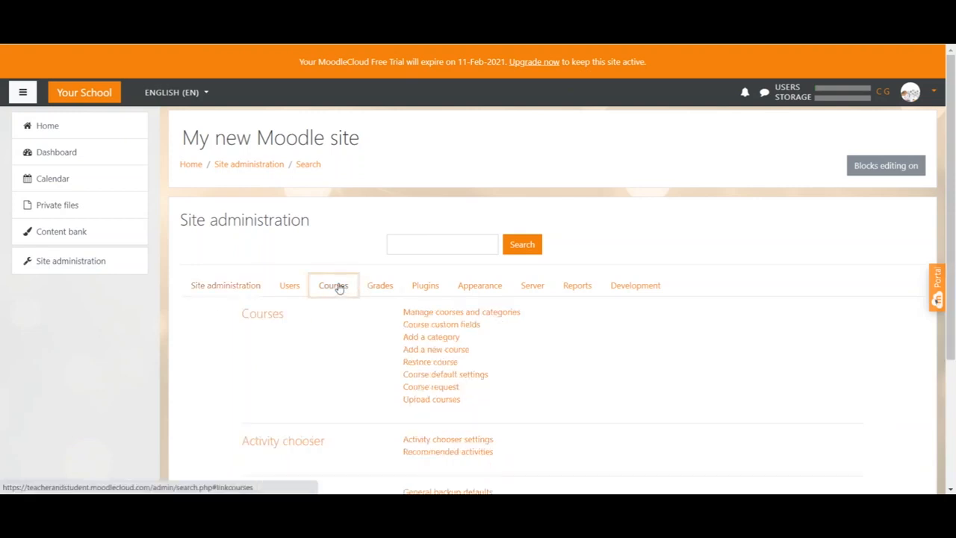
pyautogui.click(430, 317)
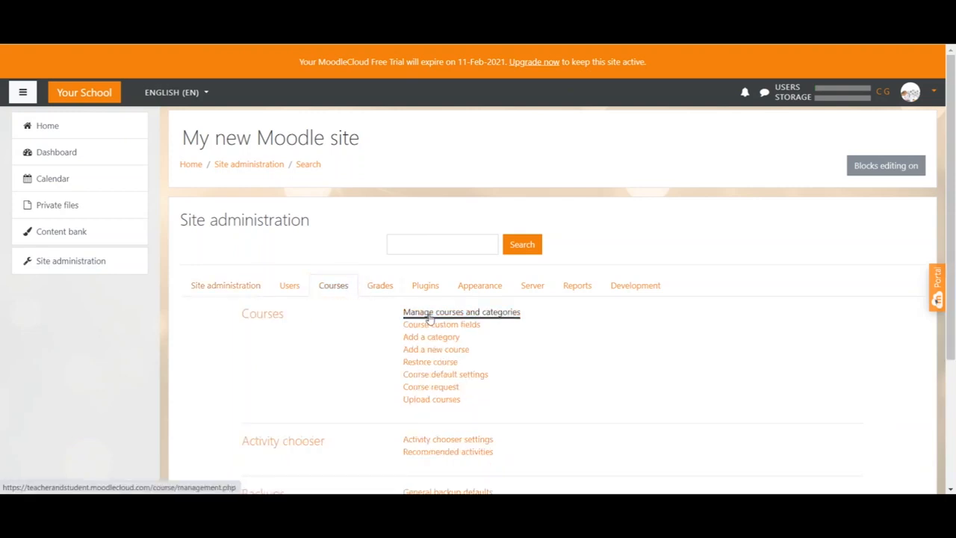
pyautogui.scroll(-1, 448, 299)
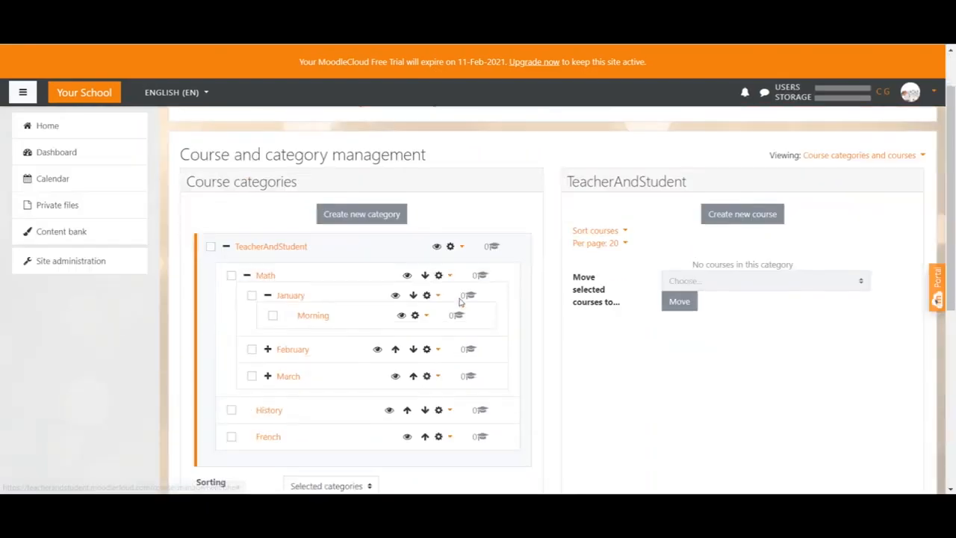
pyautogui.scroll(-1, 241, 353)
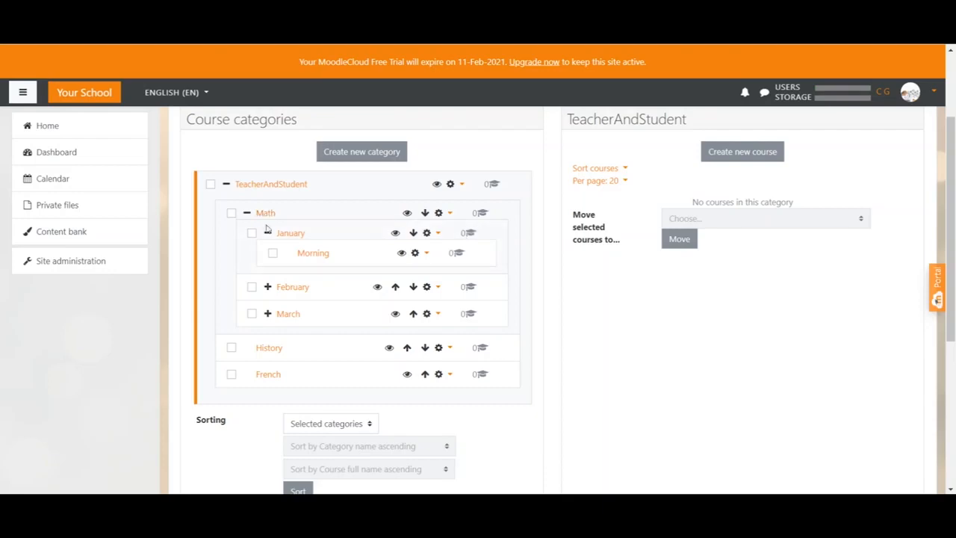
pyautogui.click(308, 254)
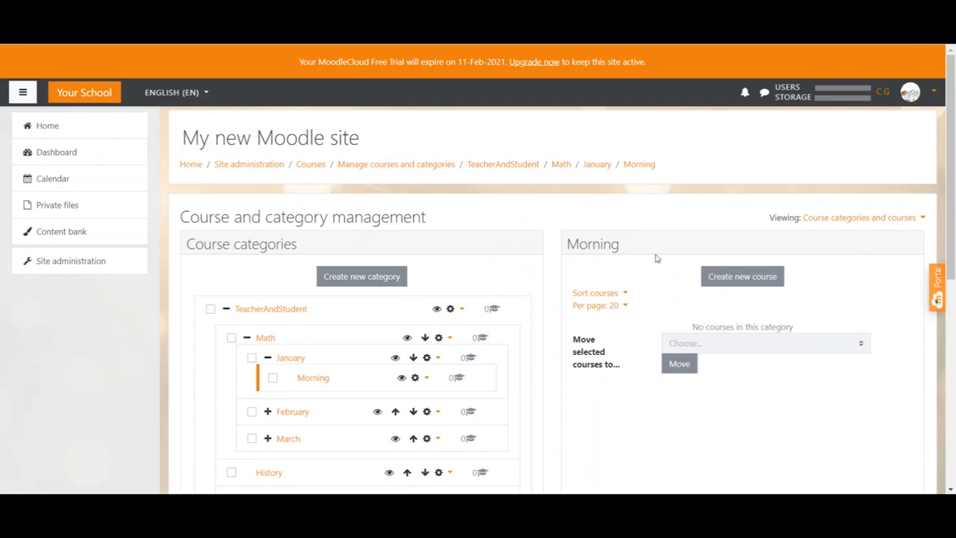
pyautogui.click(745, 278)
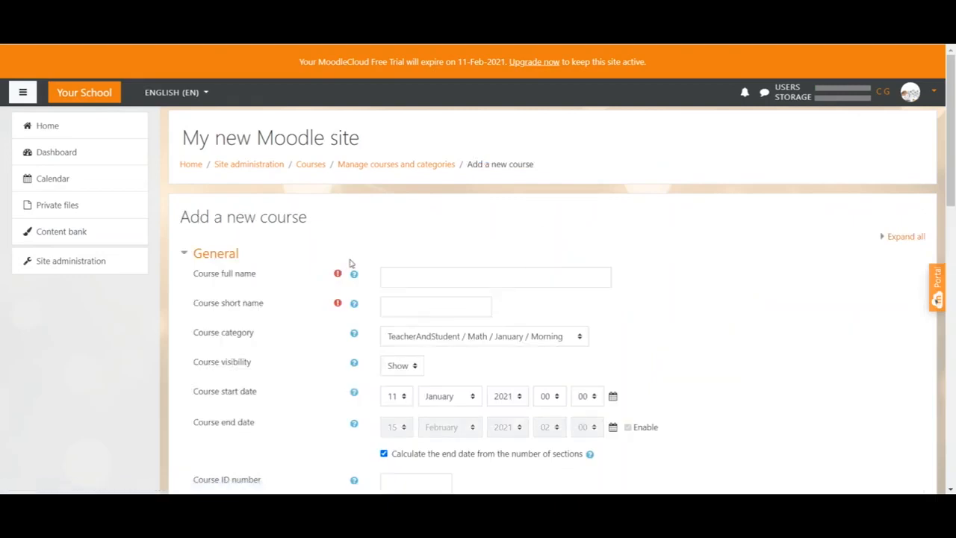
# Step: Examine the full name and short name fields, and where both names appear on the finished course page and the dashboard
pyautogui.moveTo(194, 277); pyautogui.dragTo(242, 275)
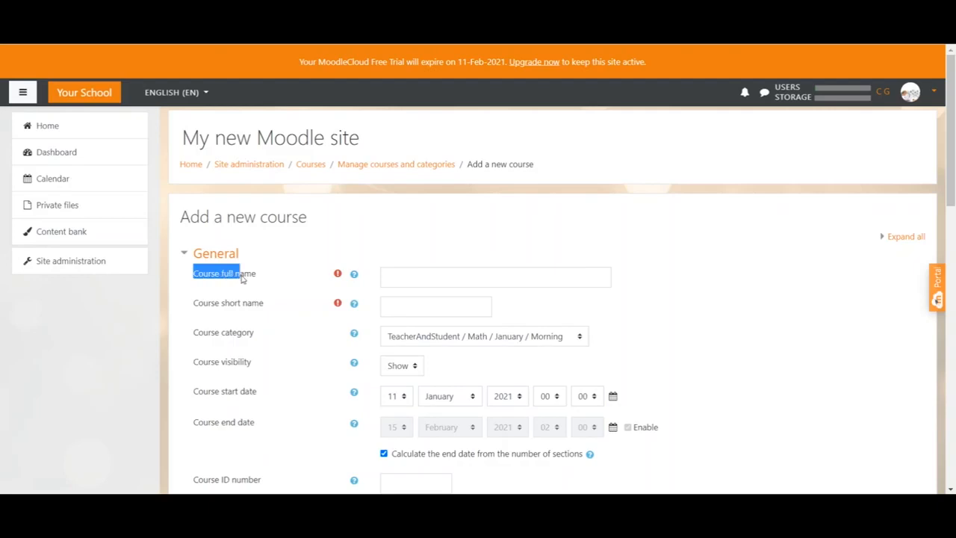
pyautogui.moveTo(193, 303); pyautogui.dragTo(252, 304)
pyautogui.click(204, 277)
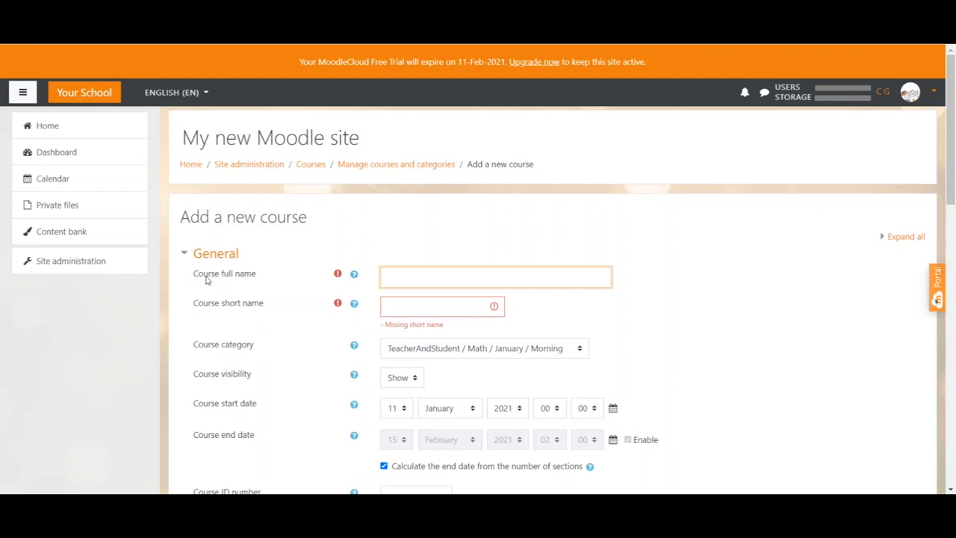
pyautogui.click(206, 277)
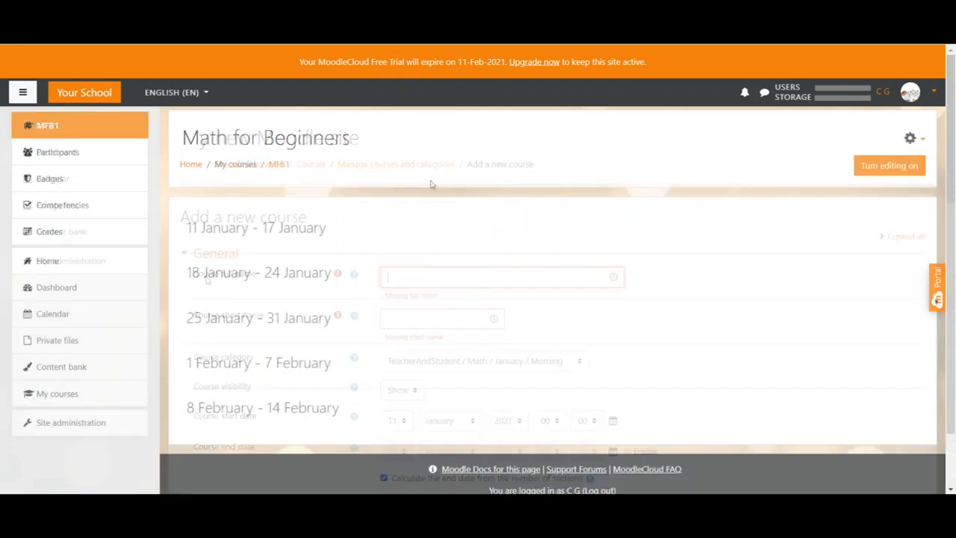
pyautogui.moveTo(355, 139); pyautogui.dragTo(182, 138)
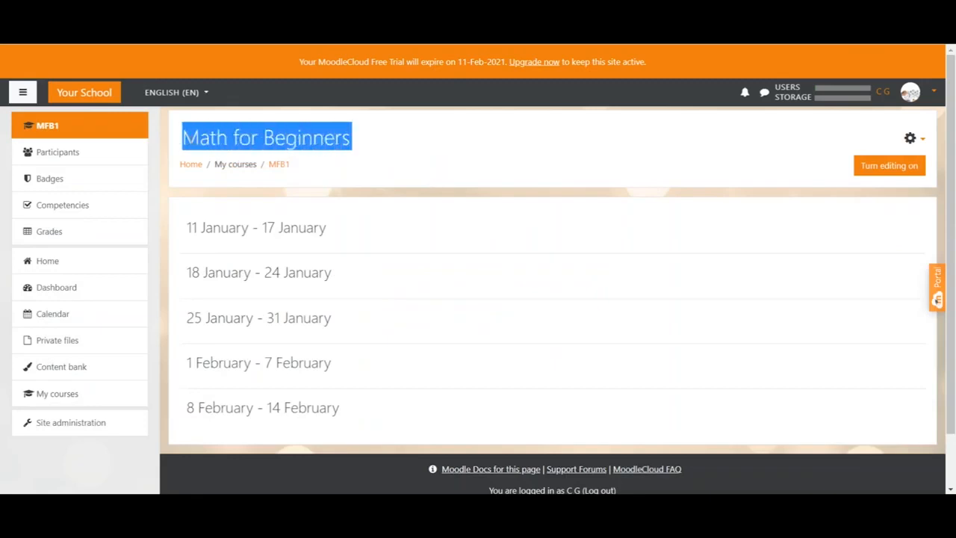
pyautogui.click(311, 169)
pyautogui.moveTo(311, 169); pyautogui.dragTo(268, 165)
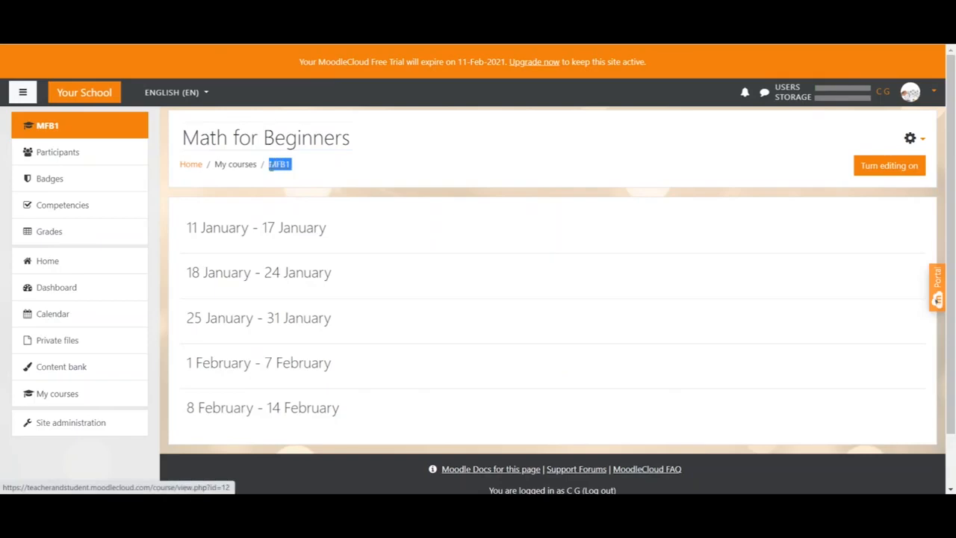
pyautogui.click(327, 165)
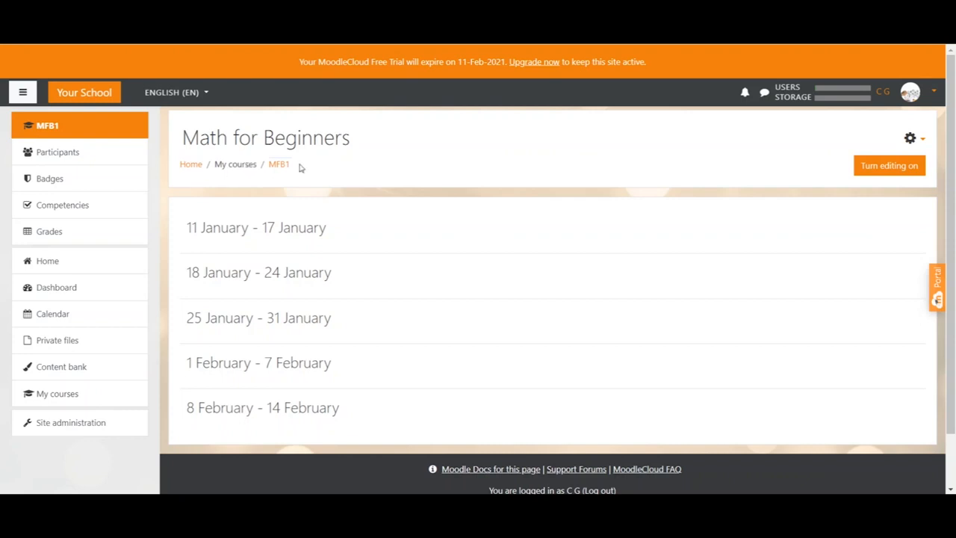
pyautogui.click(57, 296)
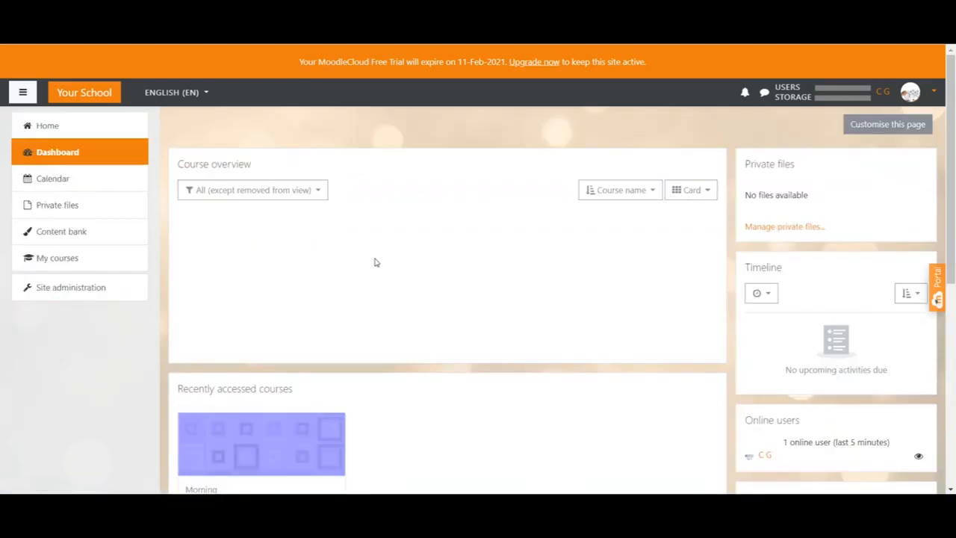
pyautogui.moveTo(258, 297); pyautogui.dragTo(185, 295)
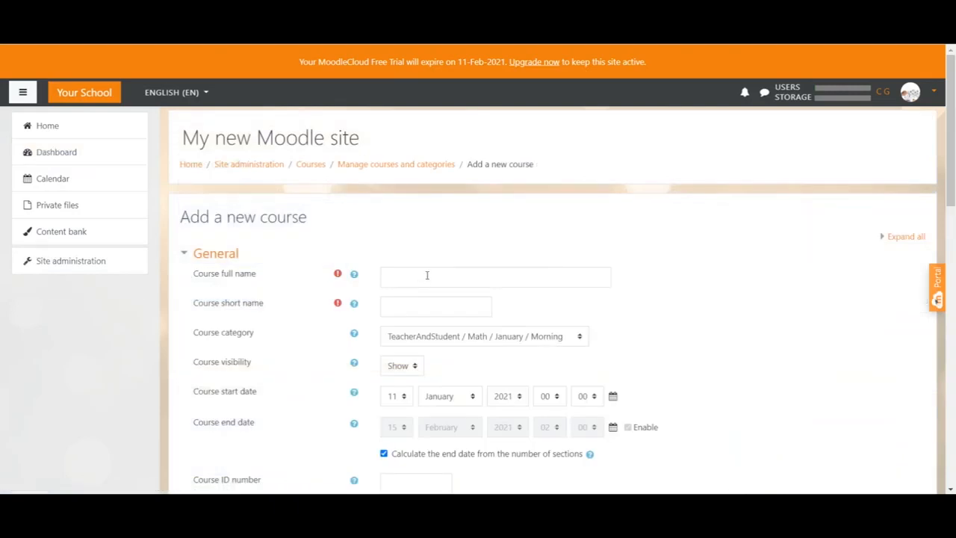
# Step: Enter "Math for Beginners" as the course full name and "MFB1" as the short name
pyautogui.click(427, 275)
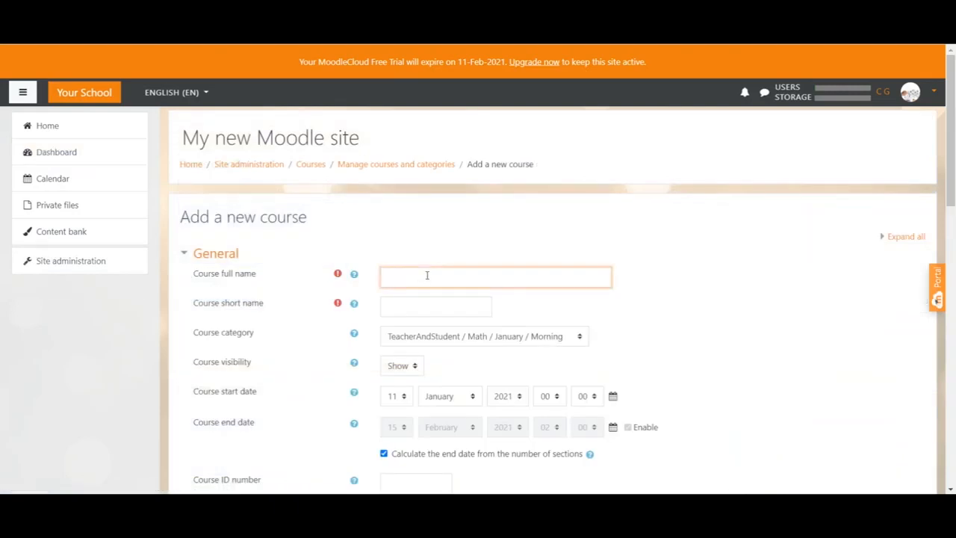
pyautogui.write('Math for Beginners')
pyautogui.click(416, 309)
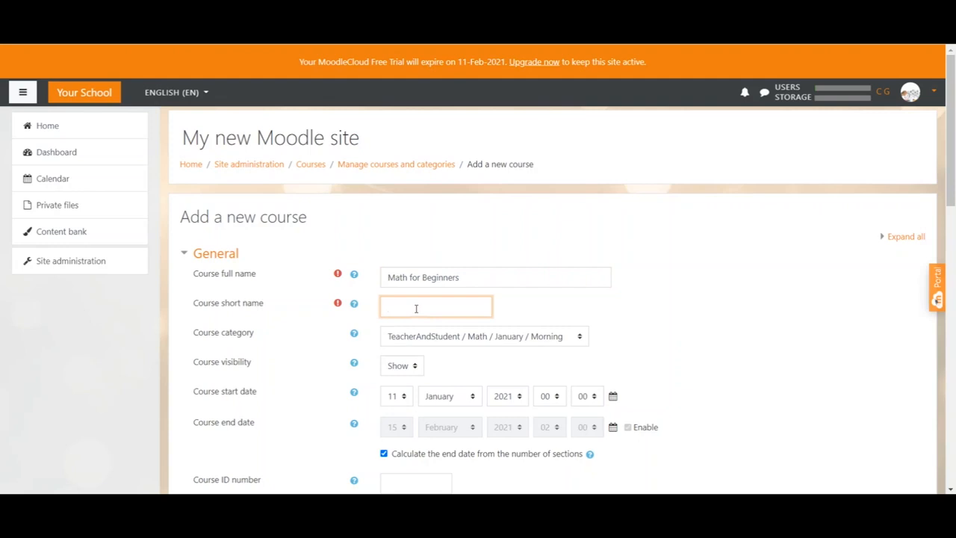
pyautogui.write('MFB')
pyautogui.write('1')
pyautogui.click(528, 304)
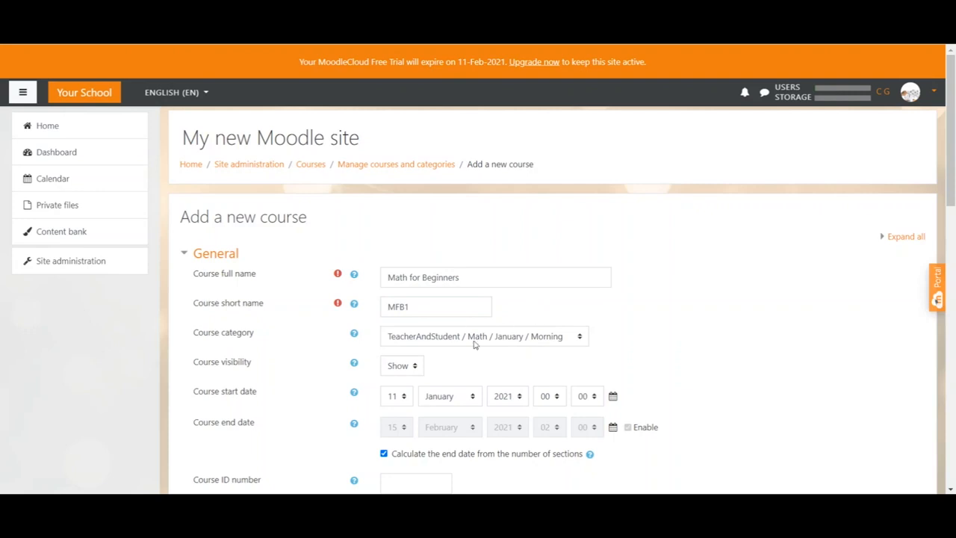
# Step: Keep TeacherAndStudent / Math / January / Morning as the course category and set the course visibility to Hide
pyautogui.click(581, 342)
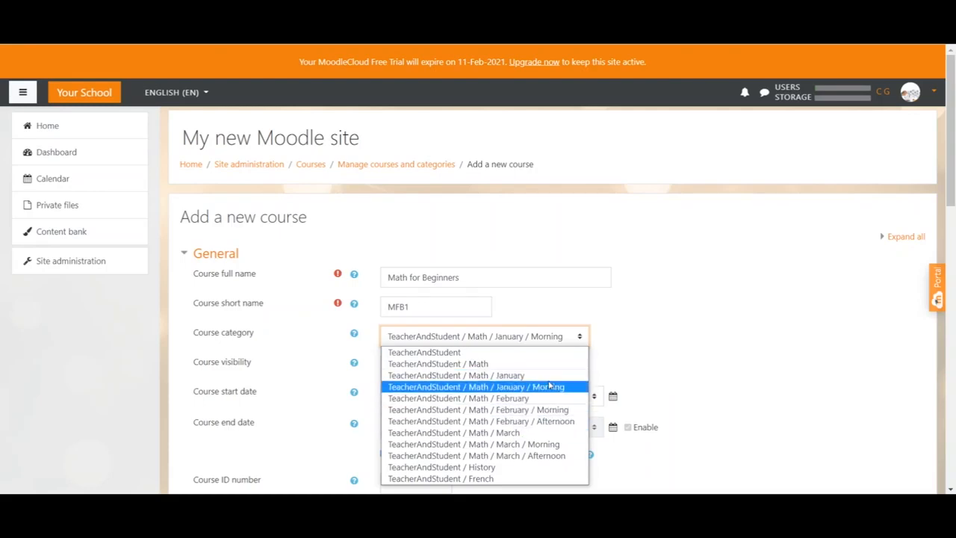
pyautogui.click(636, 337)
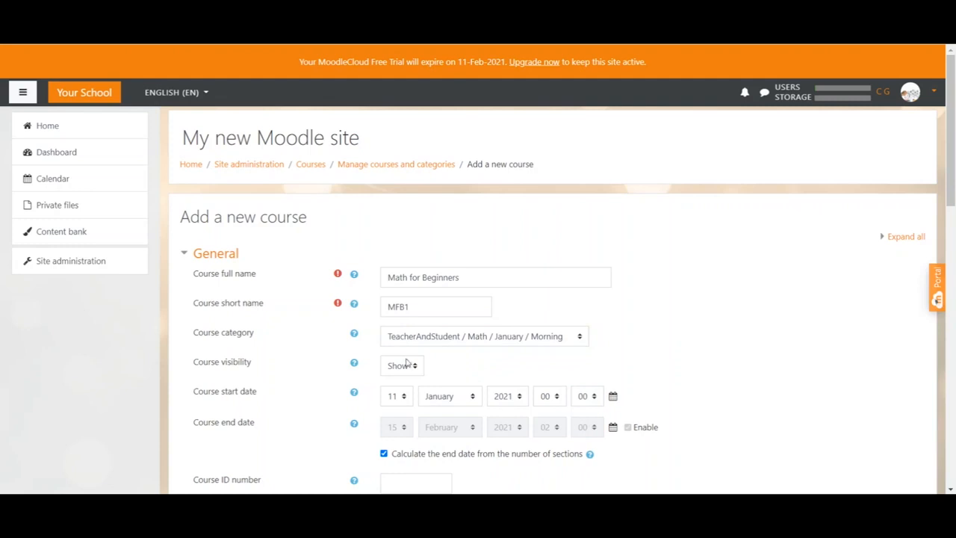
pyautogui.moveTo(193, 365); pyautogui.dragTo(256, 367)
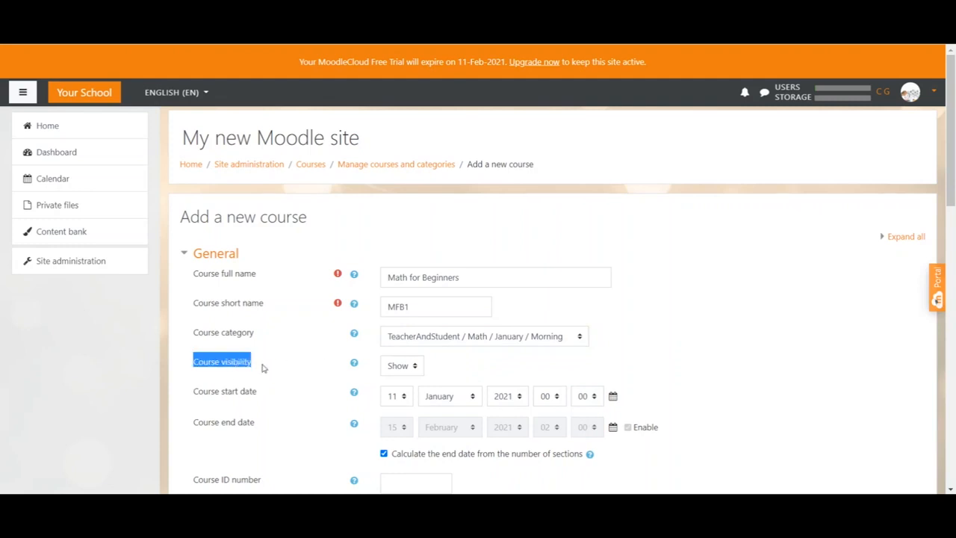
pyautogui.click(410, 369)
pyautogui.click(407, 380)
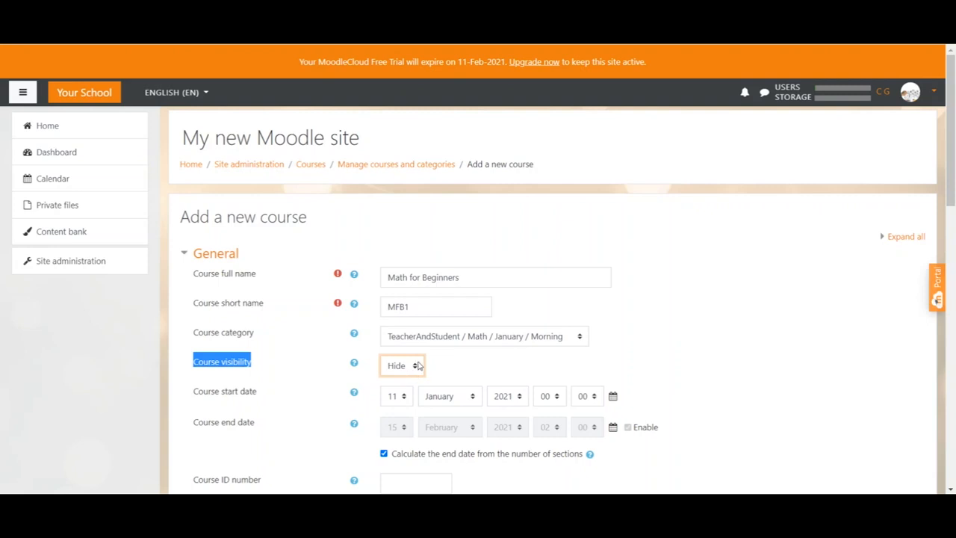
pyautogui.moveTo(203, 393); pyautogui.dragTo(249, 400)
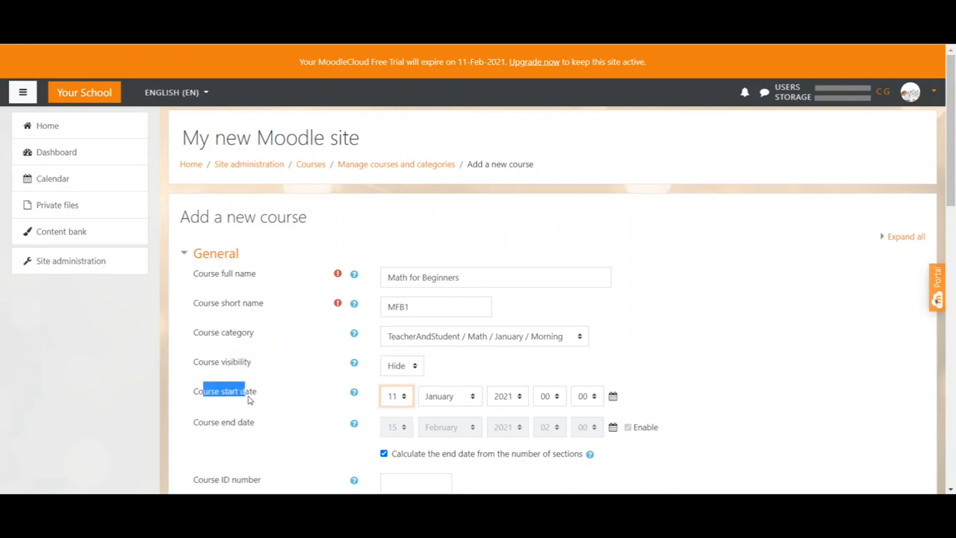
pyautogui.click(415, 367)
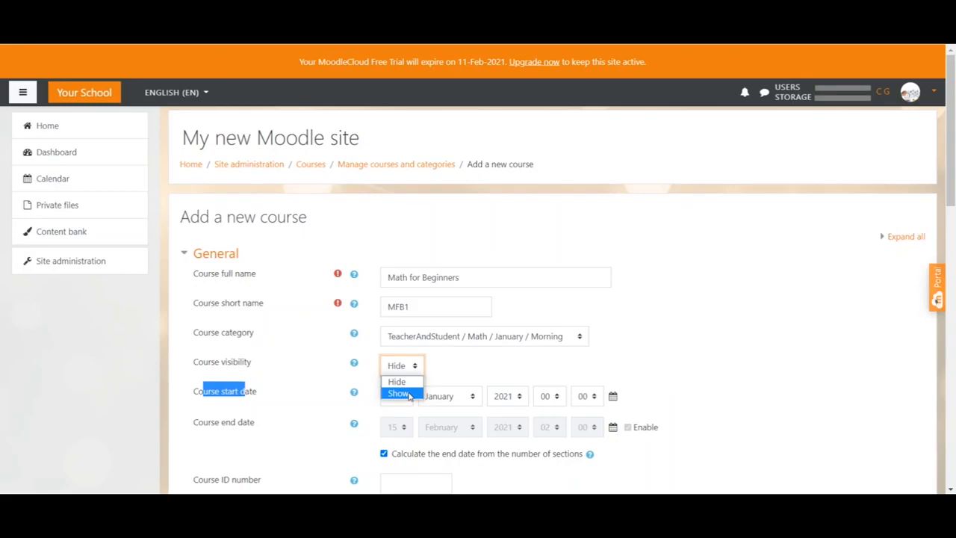
pyautogui.click(309, 397)
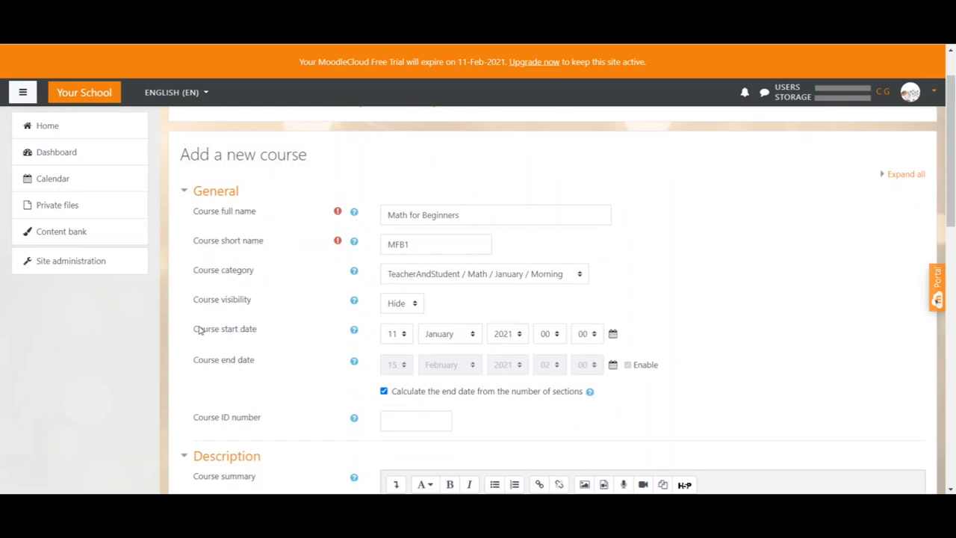
# Step: Review the course start date field and the dashboard's course overview filter, keeping All (except removed from view)
pyautogui.moveTo(199, 328); pyautogui.dragTo(265, 336)
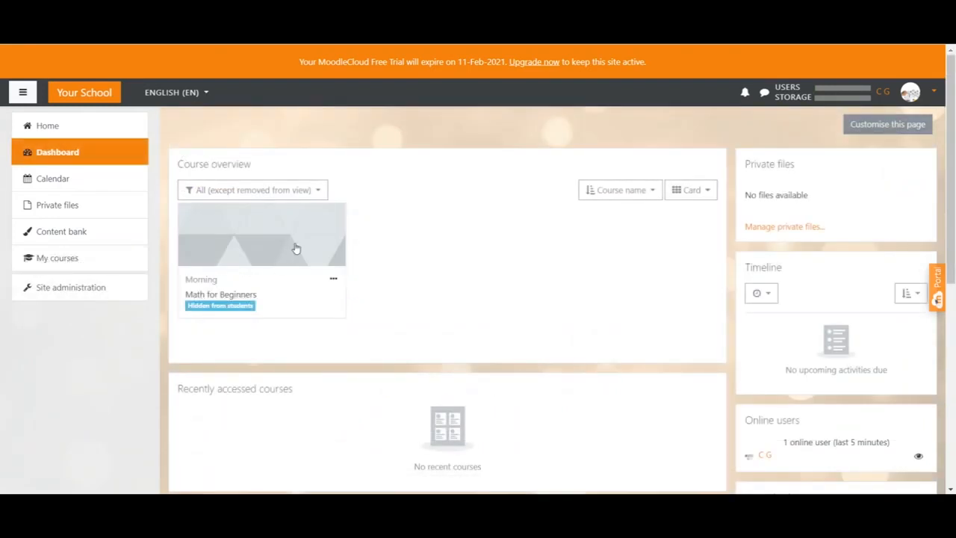
pyautogui.click(313, 194)
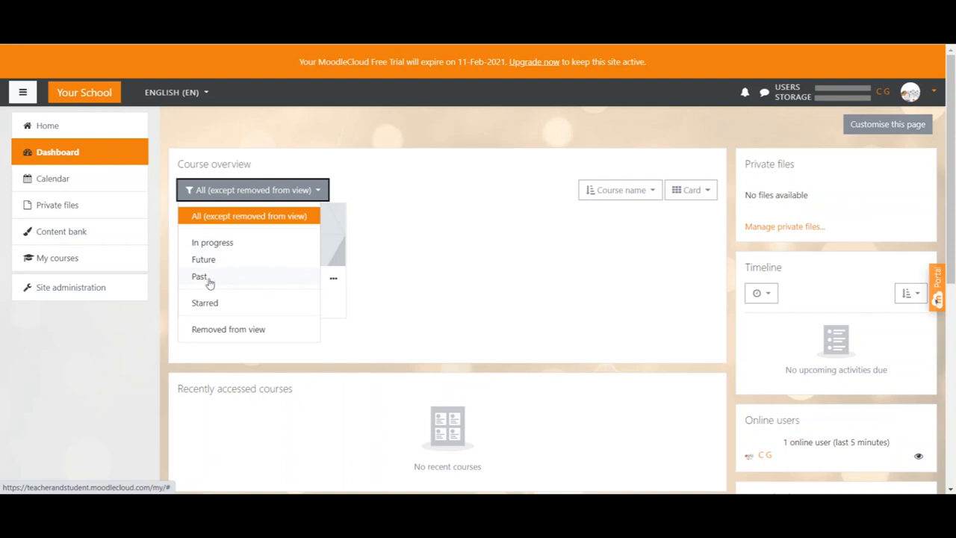
pyautogui.click(231, 219)
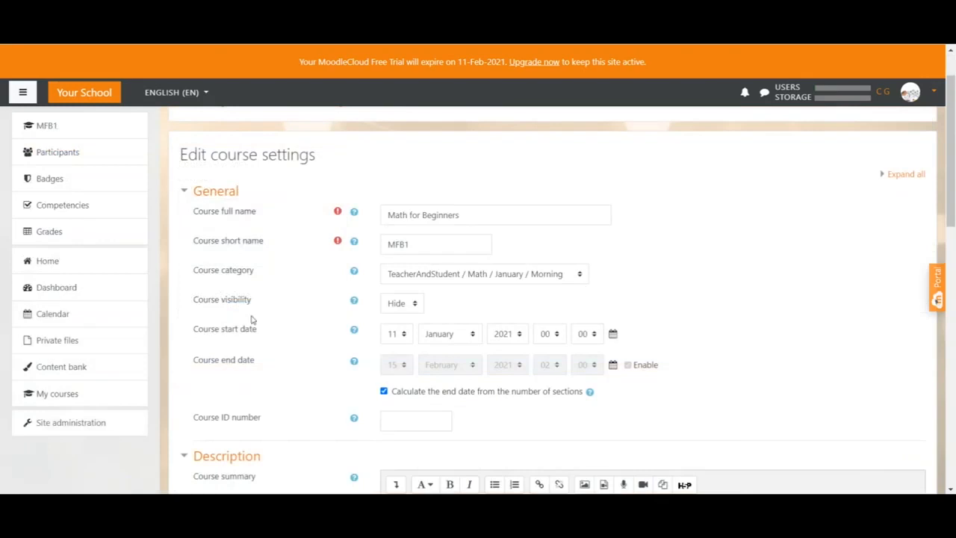
# Step: Examine the course start date and course format settings, and compare them with the first weekly section on the course page
pyautogui.moveTo(196, 332); pyautogui.dragTo(219, 332)
pyautogui.click(220, 332)
pyautogui.scroll(-5, 292, 322)
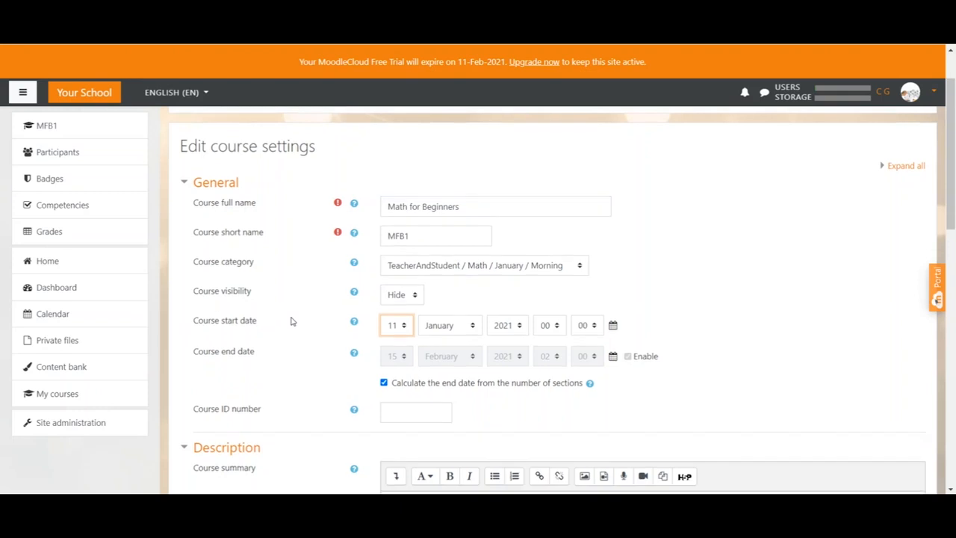
pyautogui.scroll(-3, 293, 321)
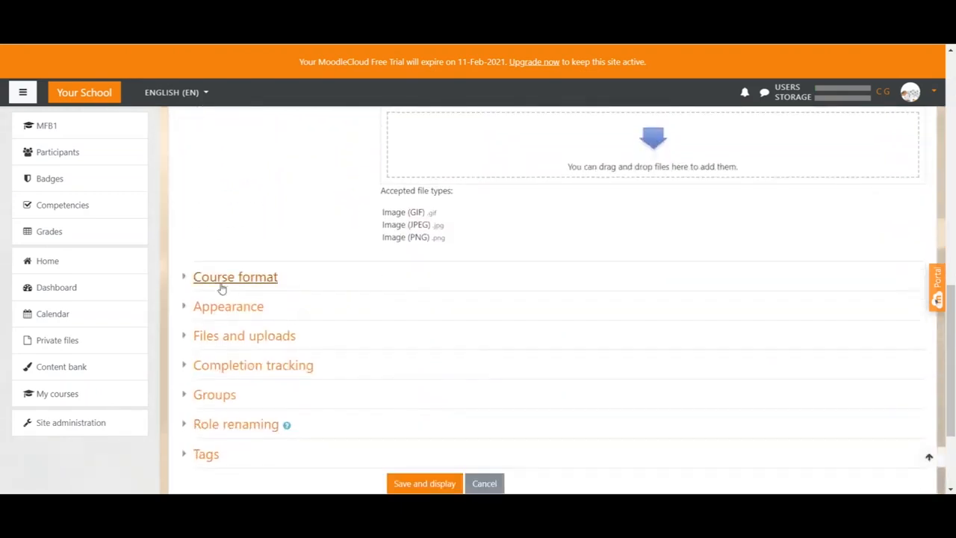
pyautogui.click(188, 278)
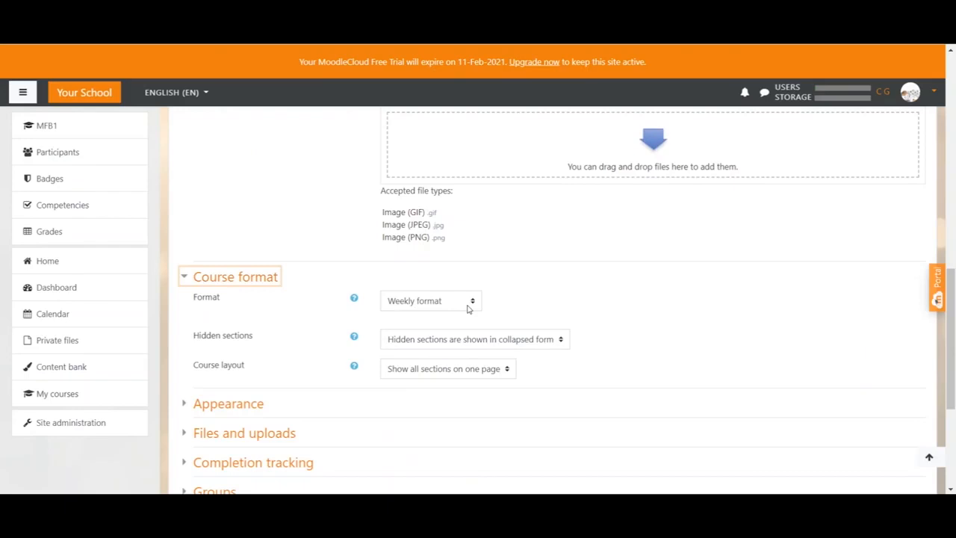
pyautogui.scroll(10, 468, 308)
pyautogui.click(208, 212)
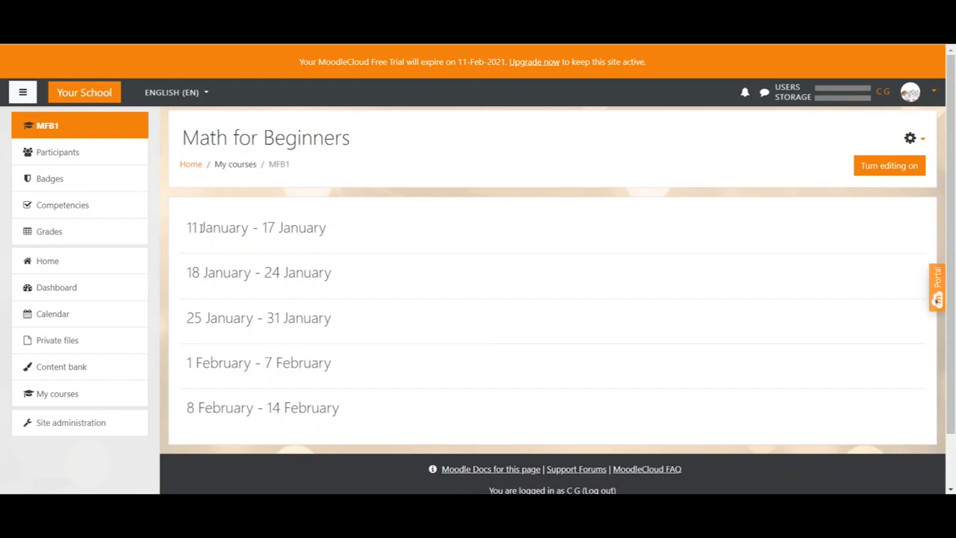
pyautogui.moveTo(186, 228); pyautogui.dragTo(327, 232)
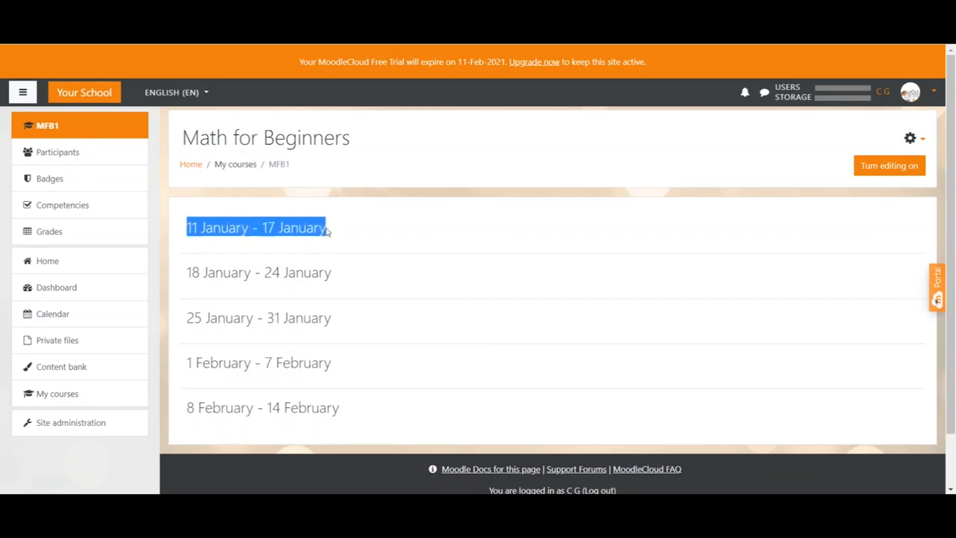
pyautogui.click(328, 233)
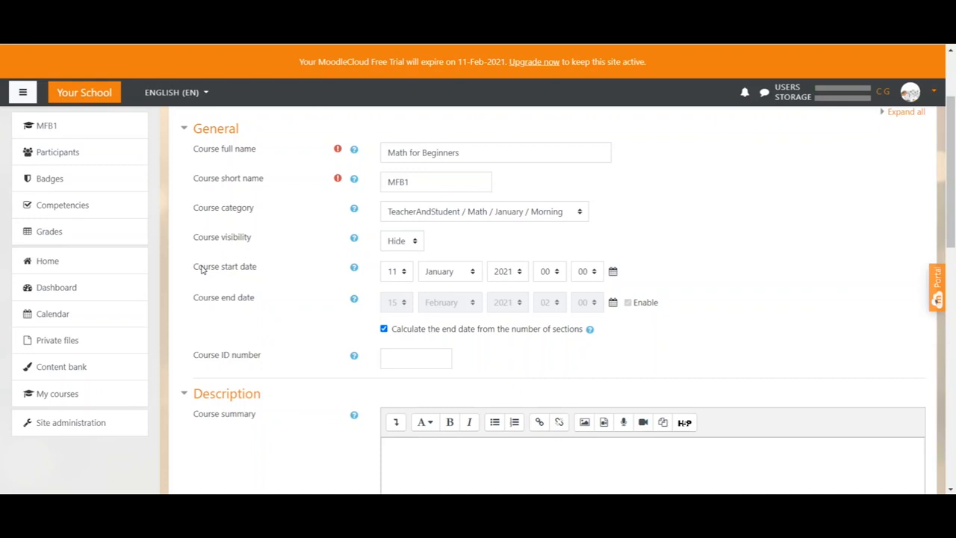
# Step: Try turning off the automatic end date calculation and disabling the course end date, and restore the calculation from the number of sections
pyautogui.click(202, 270)
pyautogui.moveTo(200, 300); pyautogui.dragTo(240, 302)
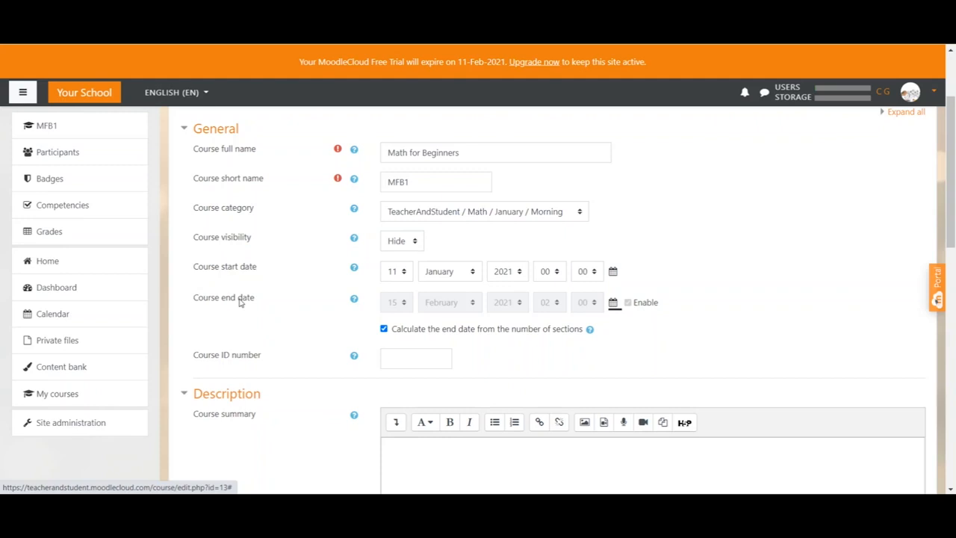
pyautogui.click(384, 328)
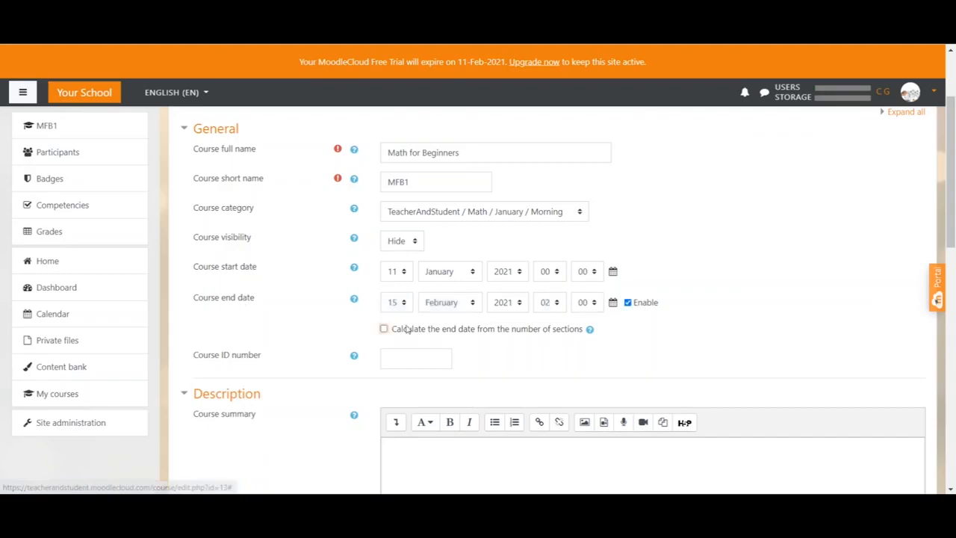
pyautogui.click(628, 303)
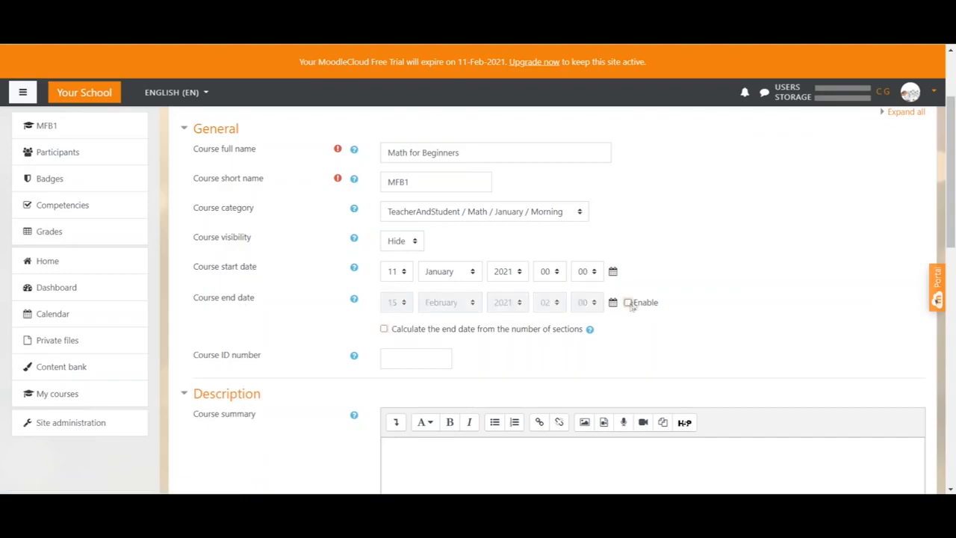
pyautogui.click(384, 329)
# Step: Turn on editing for the Math for Beginners course and add 2 weekly sections after the last week
pyautogui.scroll(-10, 342, 319)
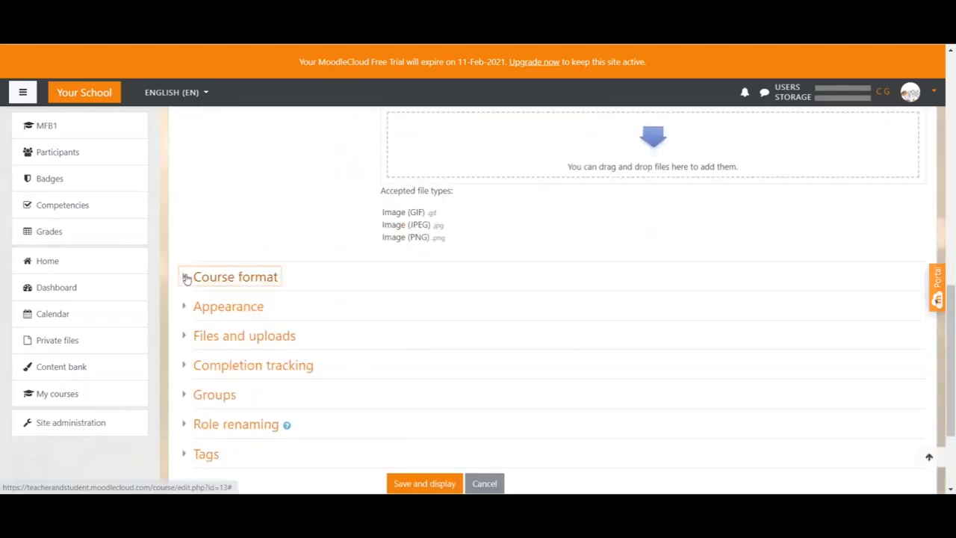
pyautogui.click(187, 278)
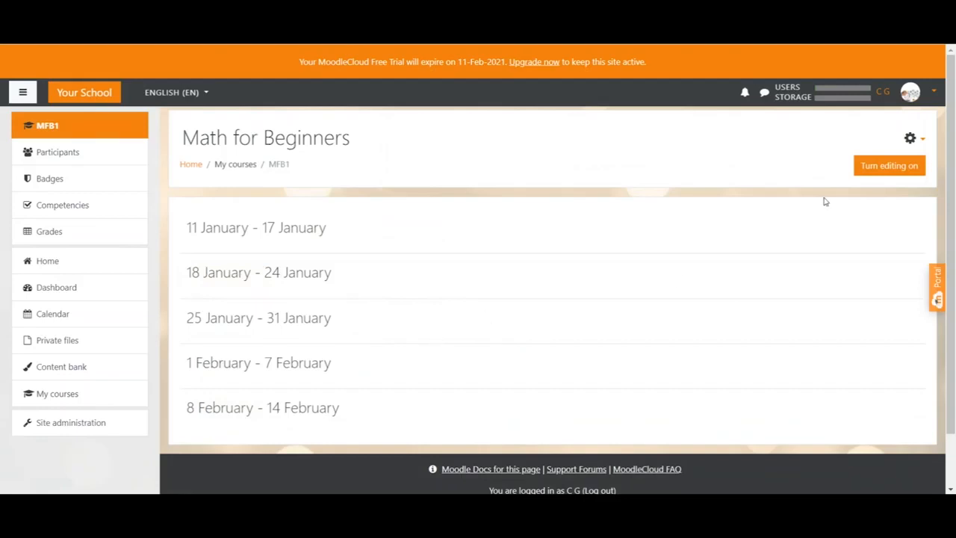
pyautogui.click(889, 166)
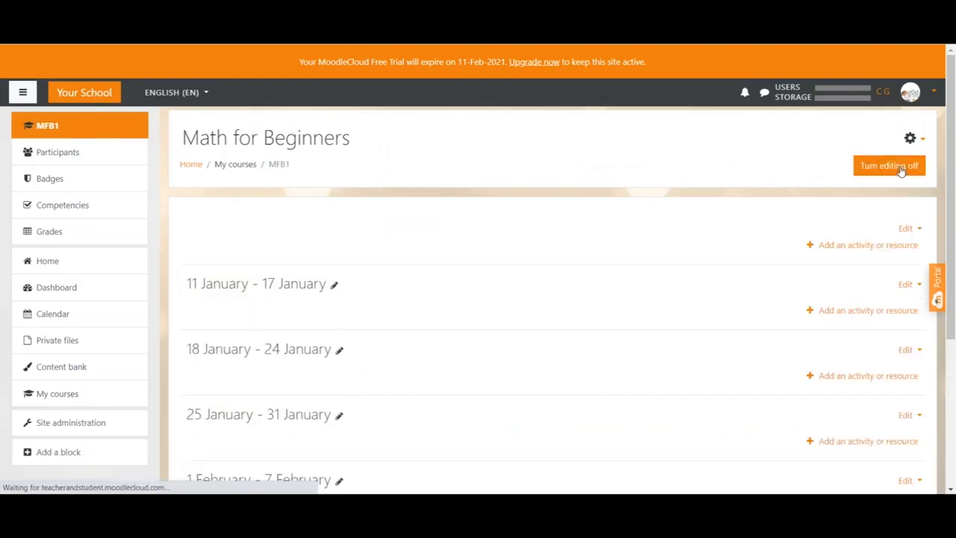
pyautogui.scroll(-2, 650, 291)
pyautogui.scroll(-1, 635, 297)
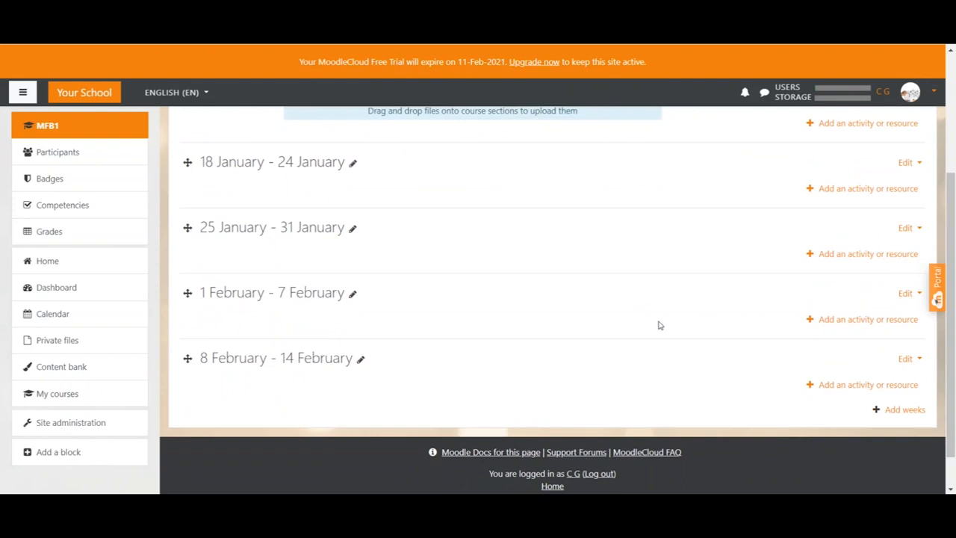
pyautogui.click(911, 409)
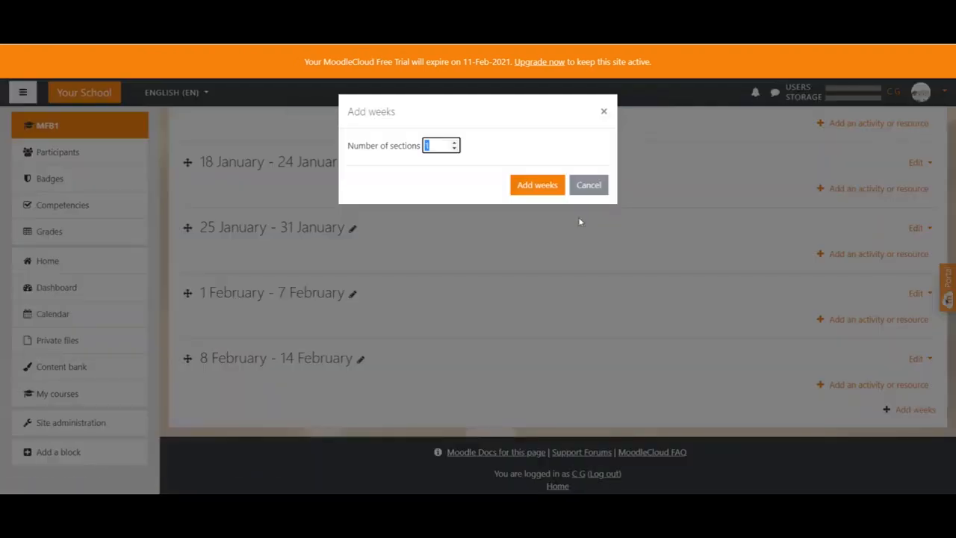
pyautogui.click(456, 142)
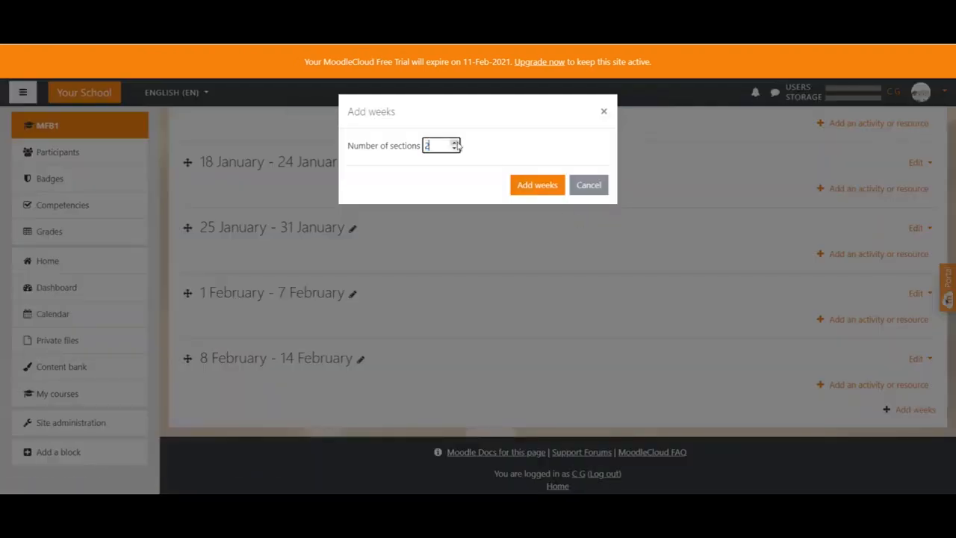
pyautogui.click(523, 186)
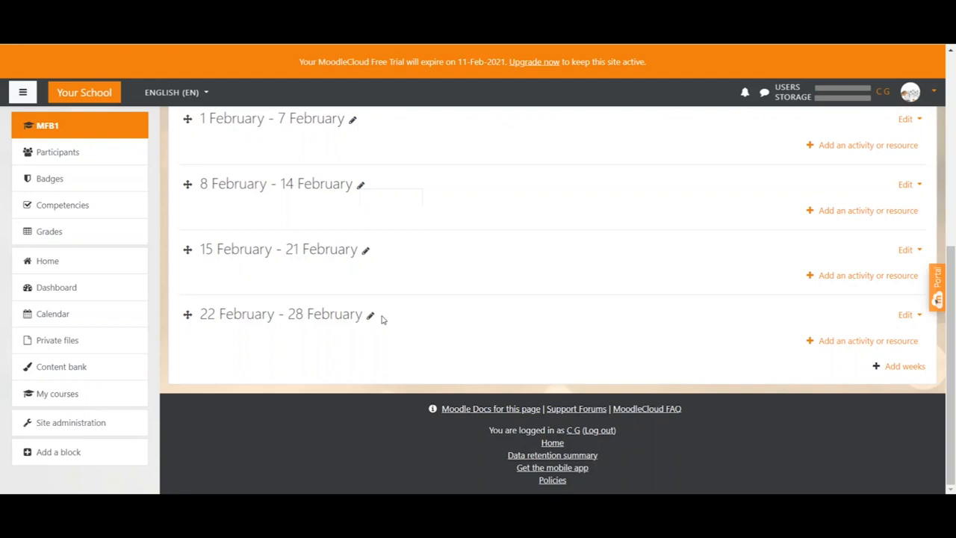
# Step: Leave the course ID number empty and enter "This is a description of my course" as the course summary
pyautogui.moveTo(193, 356); pyautogui.dragTo(235, 354)
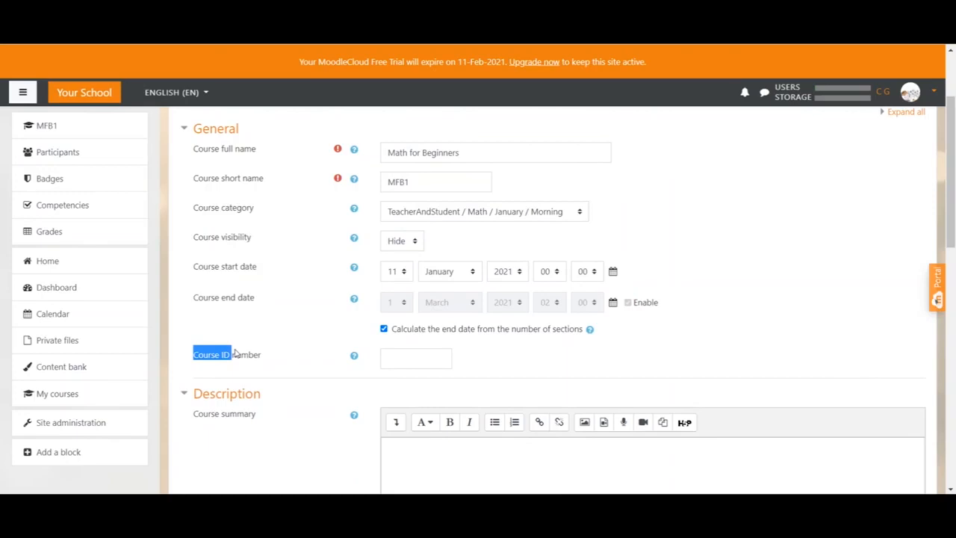
pyautogui.moveTo(235, 354); pyautogui.dragTo(239, 354)
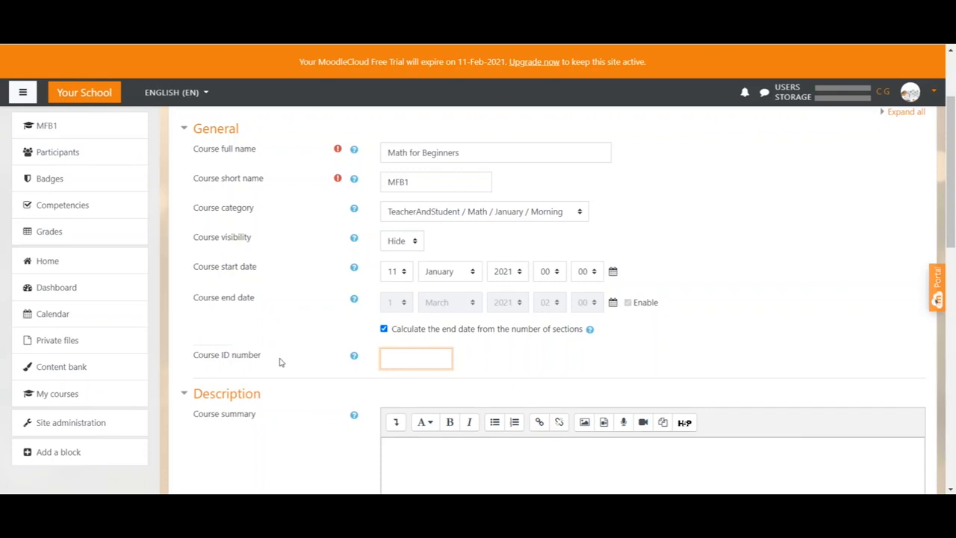
pyautogui.press('Tab')
pyautogui.scroll(-1, 291, 294)
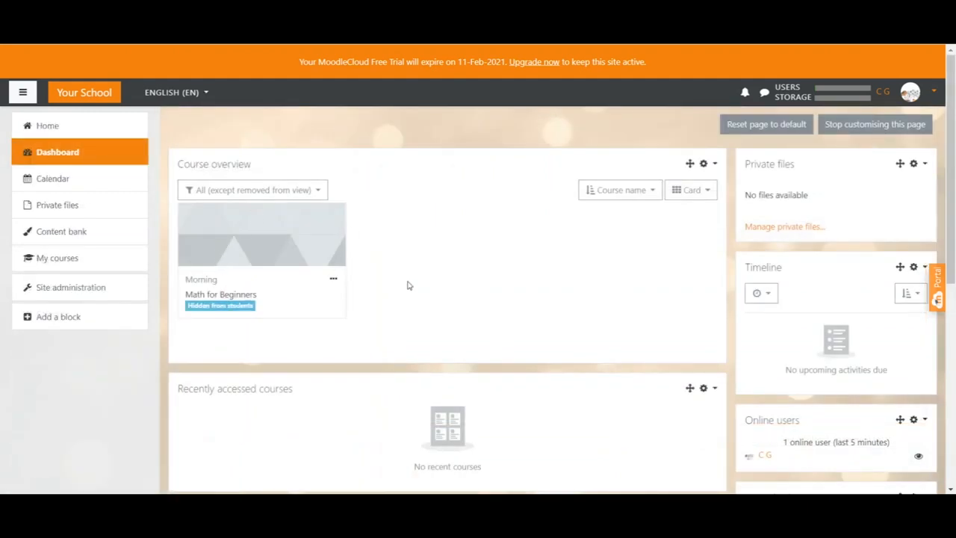
# Step: Switch the dashboard's course overview to the Summary layout and examine the Math for Beginners description
pyautogui.click(706, 192)
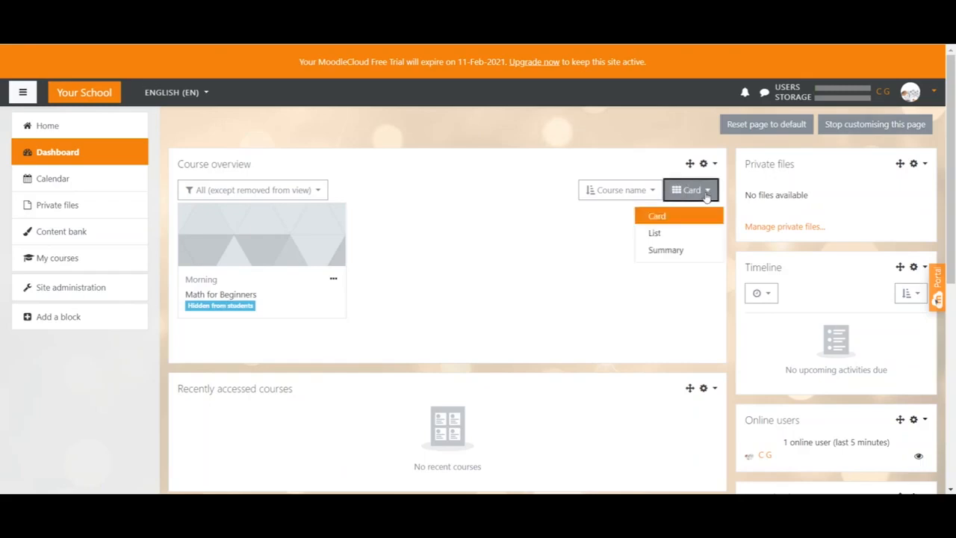
pyautogui.click(666, 252)
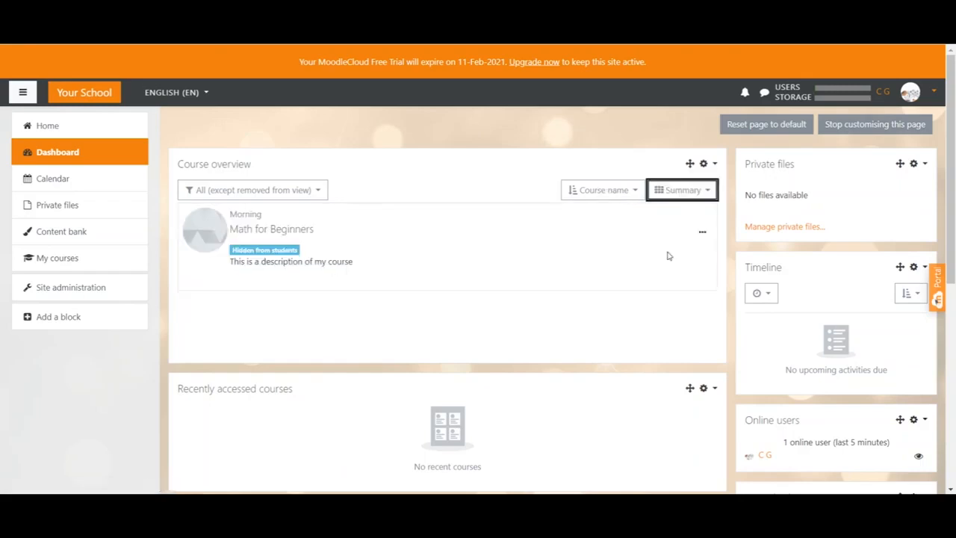
pyautogui.moveTo(353, 261); pyautogui.dragTo(231, 266)
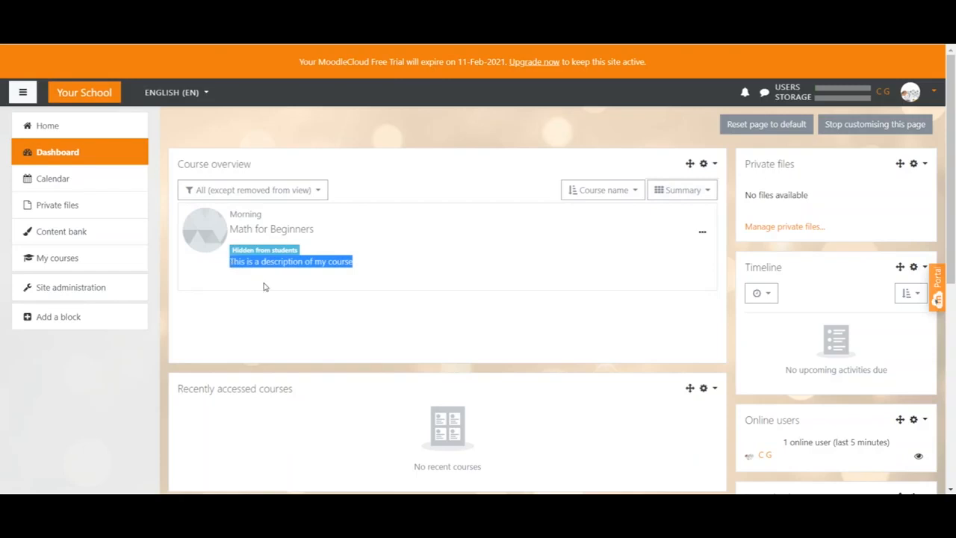
pyautogui.click(314, 279)
# Step: Examine the course summary editor's media options and the upload options for the course image in the file picker
pyautogui.scroll(-3, 313, 279)
pyautogui.scroll(3, 313, 279)
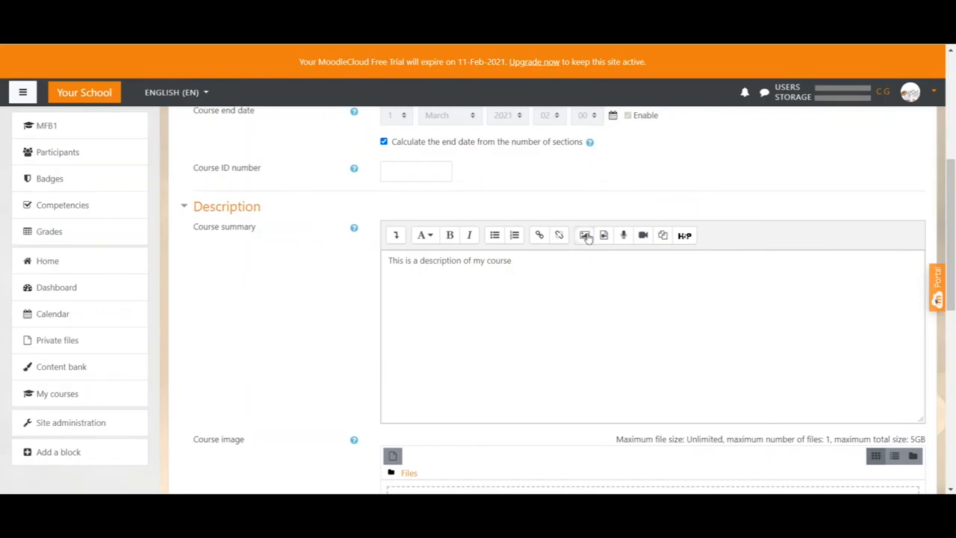
pyautogui.scroll(-3, 587, 237)
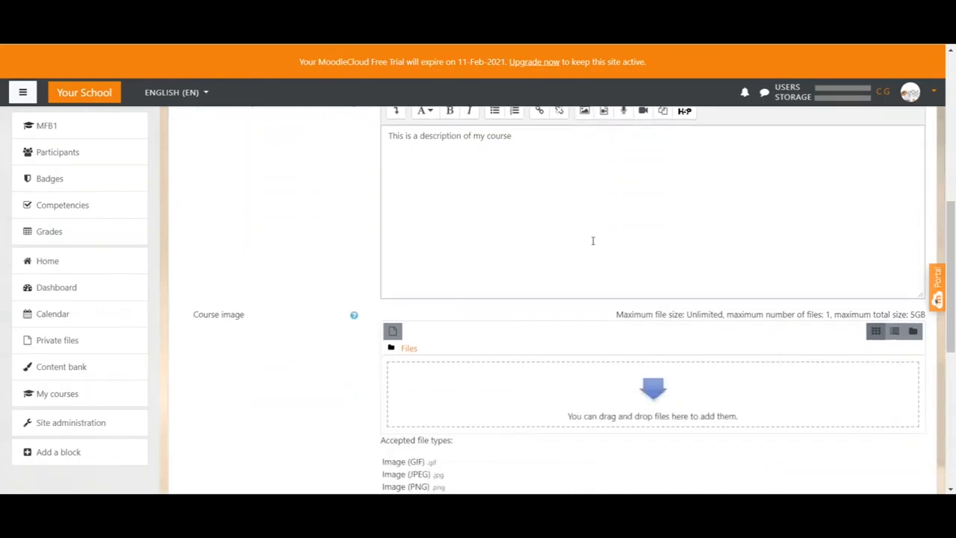
pyautogui.click(656, 394)
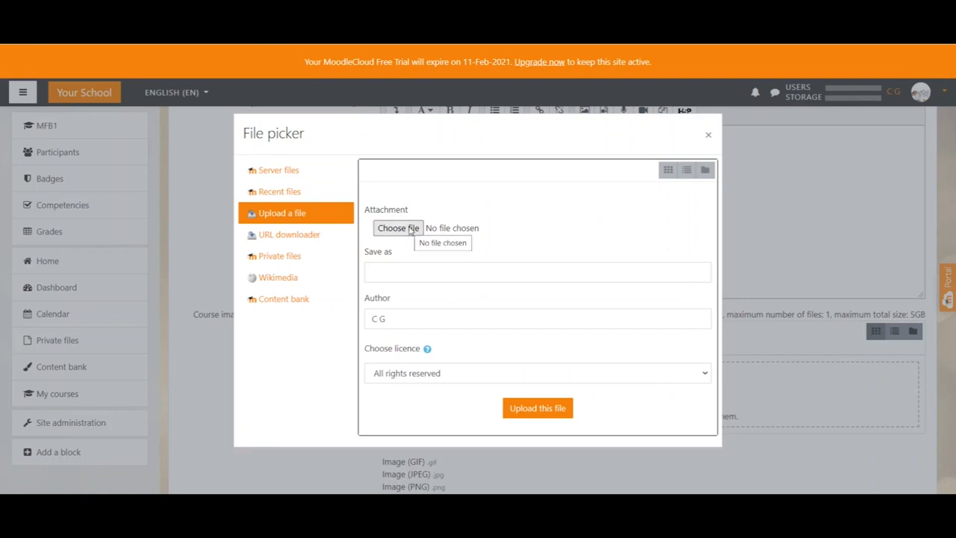
pyautogui.click(709, 135)
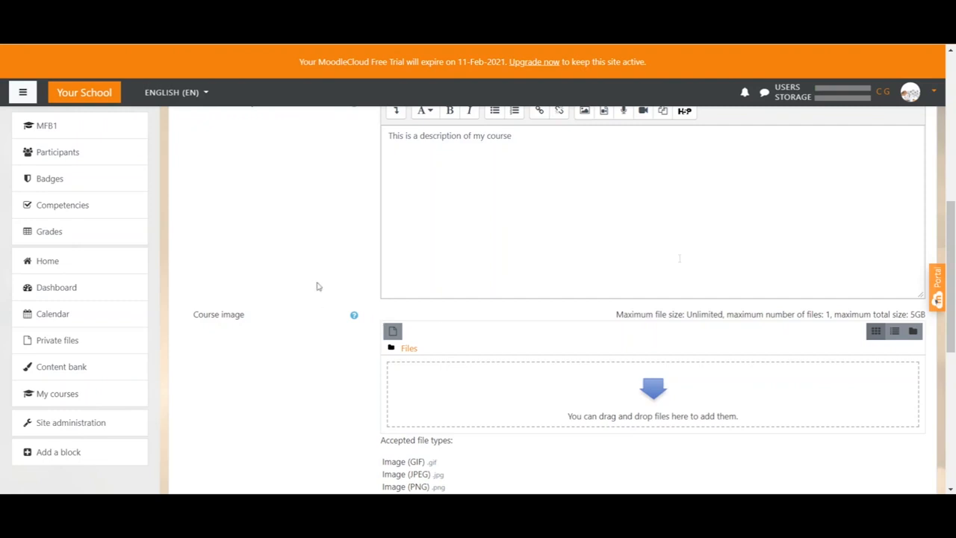
# Step: In the course format settings, make hidden sections completely invisible and keep the course layout at Show all sections on one page
pyautogui.scroll(-2, 318, 284)
pyautogui.scroll(-2, 318, 284)
pyautogui.scroll(1, 218, 275)
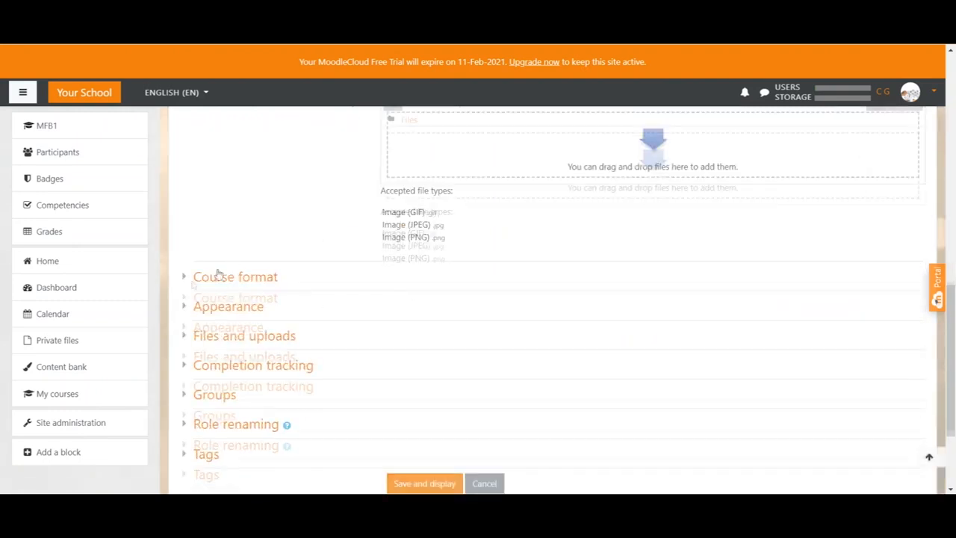
pyautogui.click(192, 300)
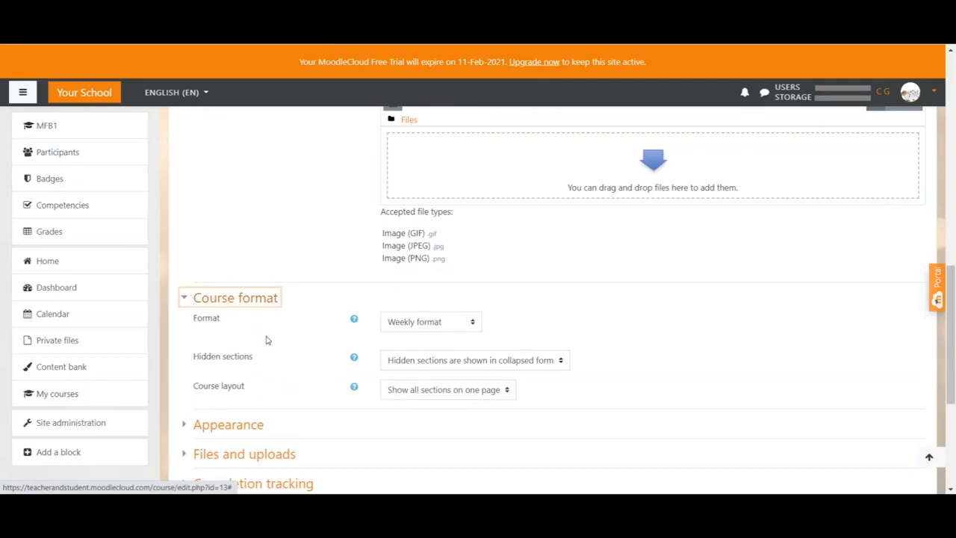
pyautogui.scroll(-1, 301, 348)
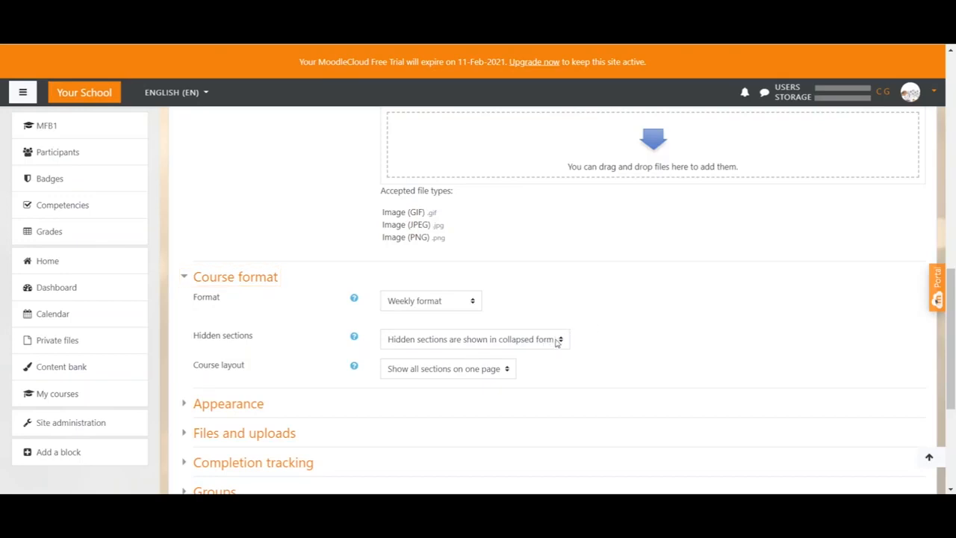
pyautogui.click(560, 341)
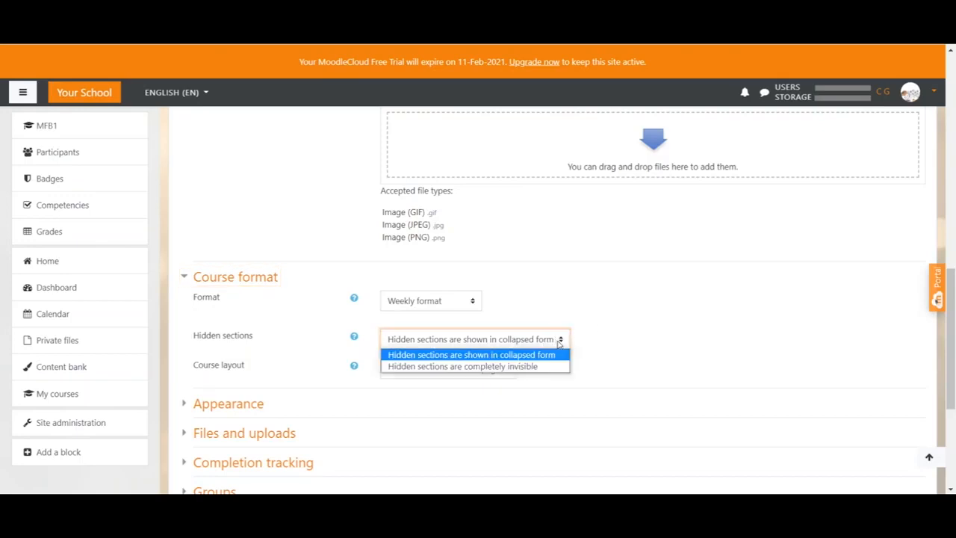
pyautogui.click(527, 367)
pyautogui.click(508, 371)
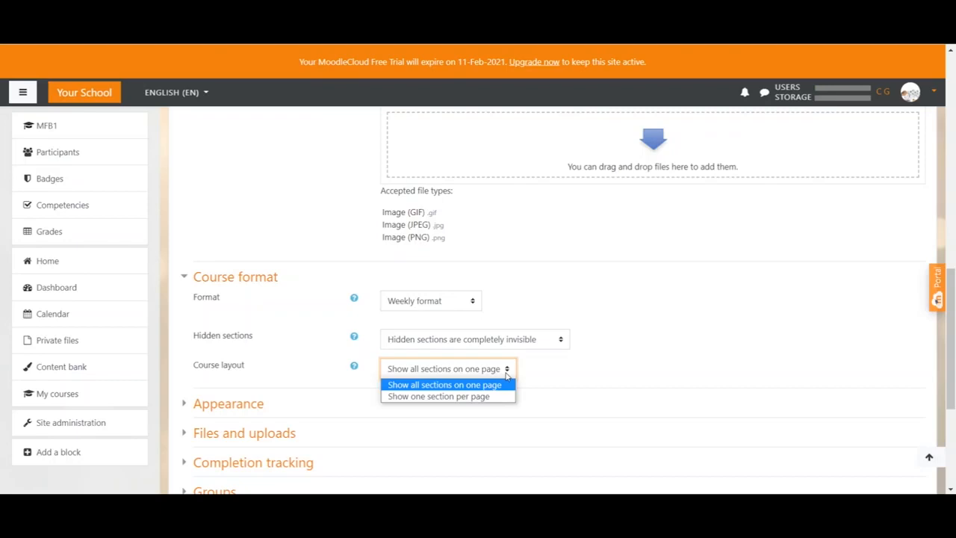
pyautogui.click(504, 385)
pyautogui.click(564, 380)
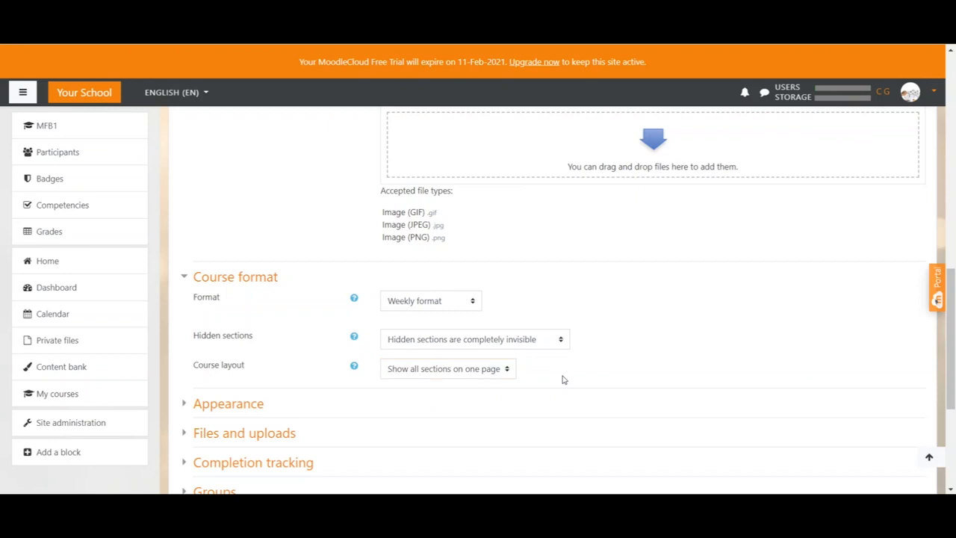
# Step: Change the course to Topics format and turn off editing on the course page
pyautogui.click(473, 302)
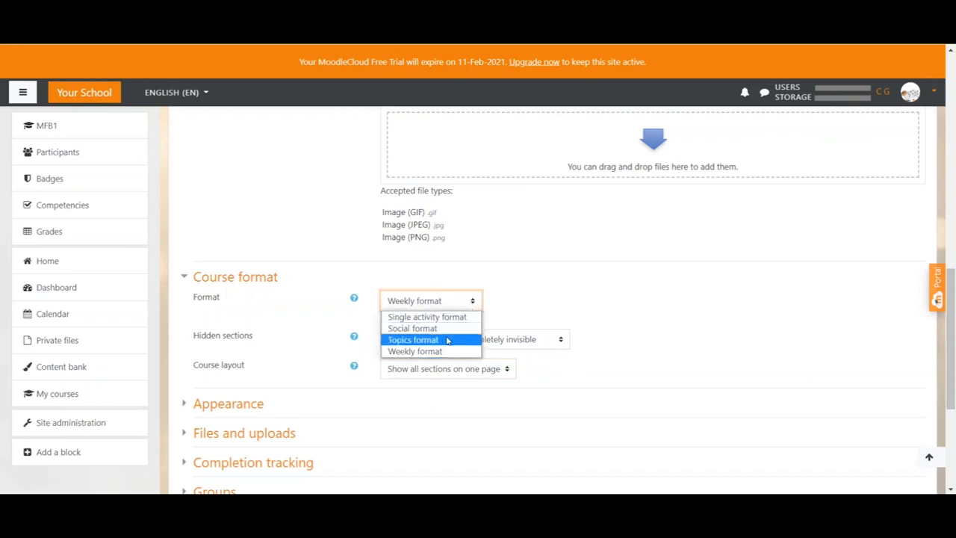
pyautogui.click(448, 340)
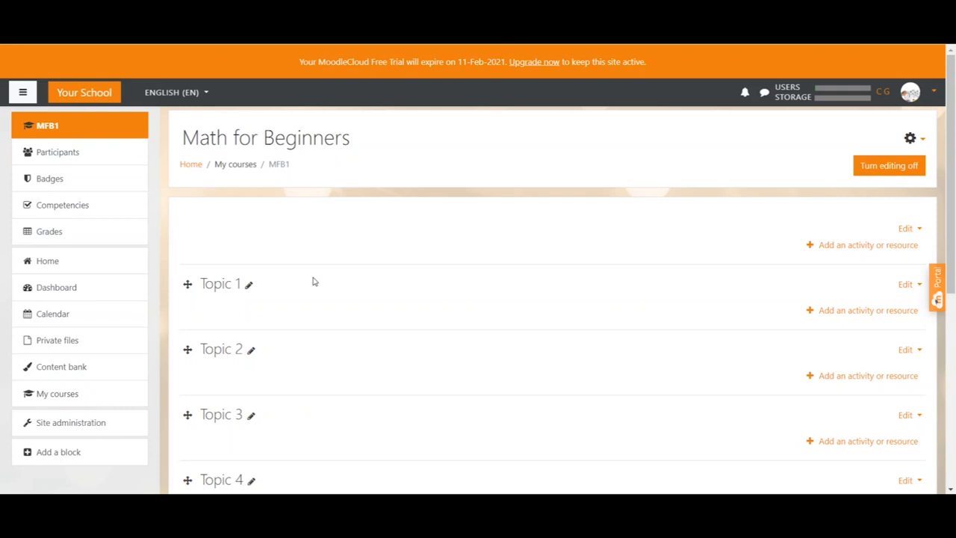
pyautogui.click(887, 169)
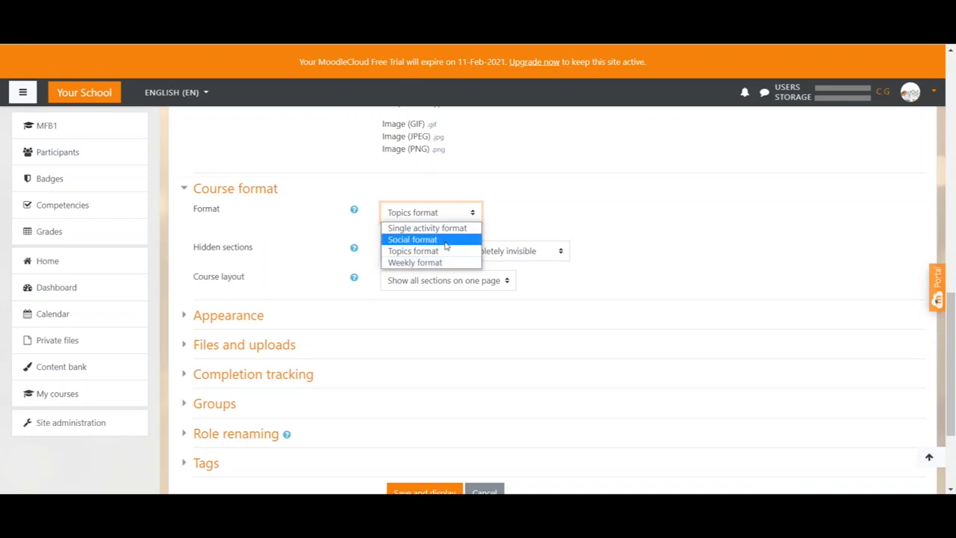
# Step: Try the Social format for the course and review its number of discussions setting
pyautogui.click(446, 241)
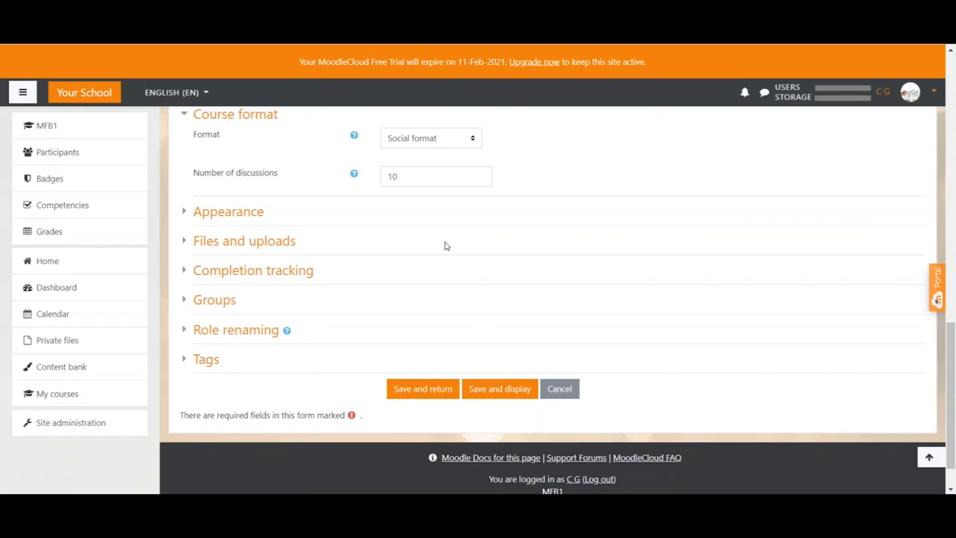
pyautogui.scroll(1, 445, 246)
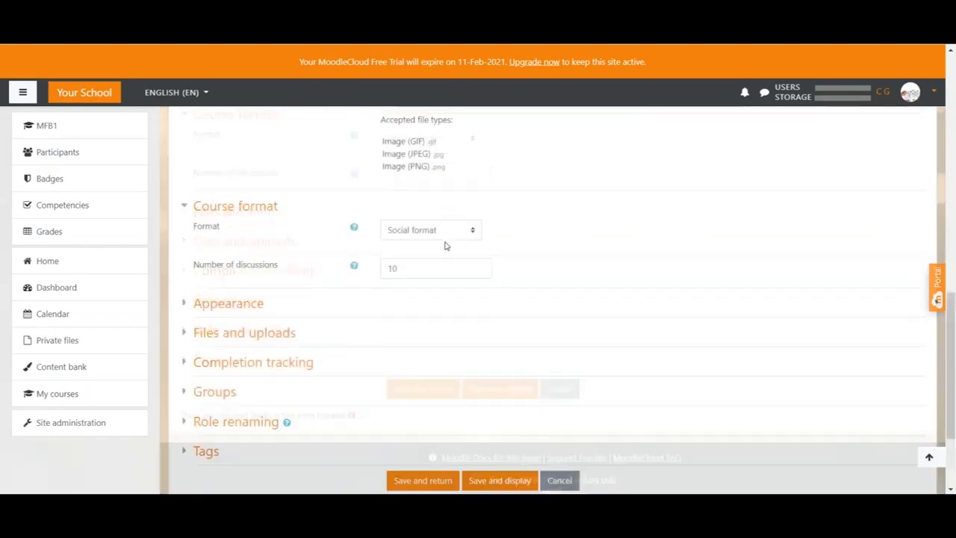
# Step: Set the course format to Single activity format with Lesson as the type of activity
pyautogui.click(472, 205)
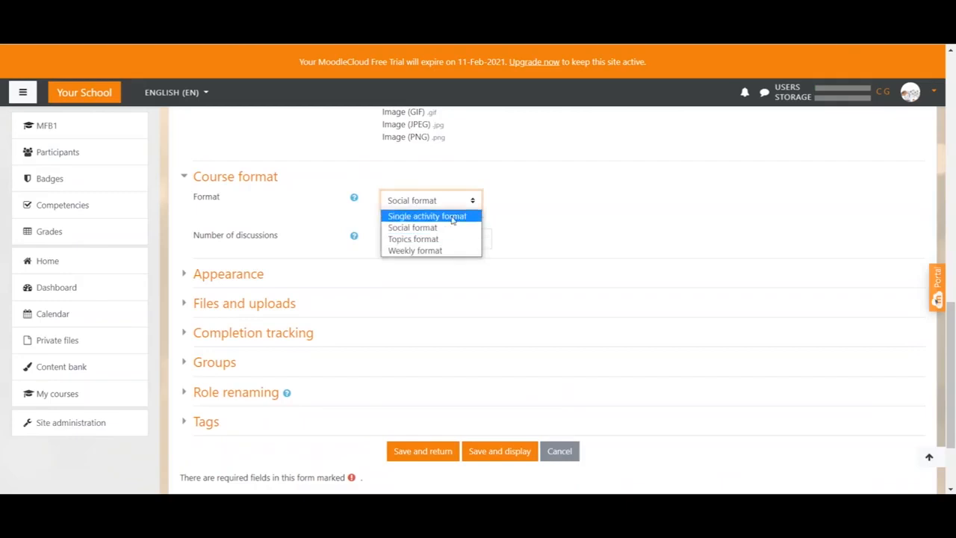
pyautogui.click(452, 216)
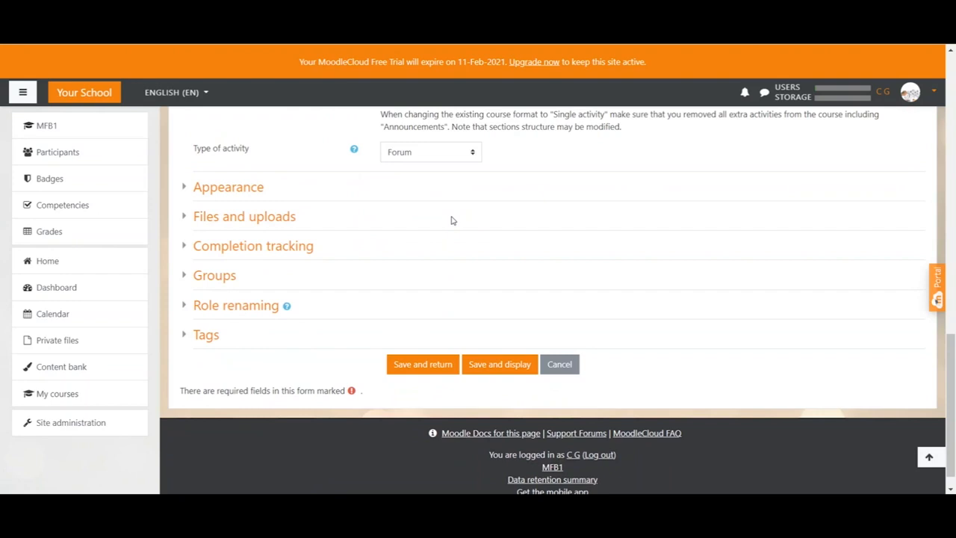
pyautogui.scroll(3, 480, 331)
pyautogui.click(474, 340)
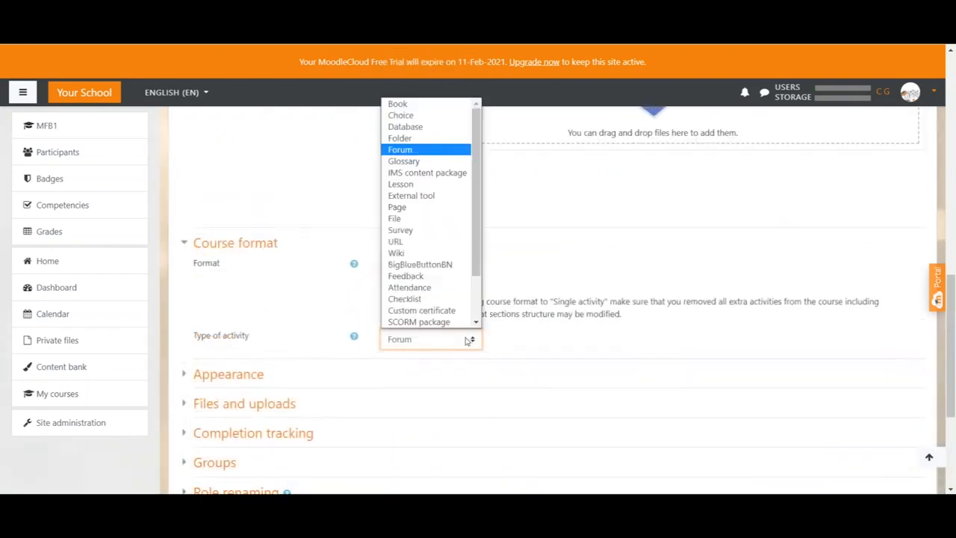
pyautogui.scroll(-1, 441, 284)
pyautogui.click(432, 152)
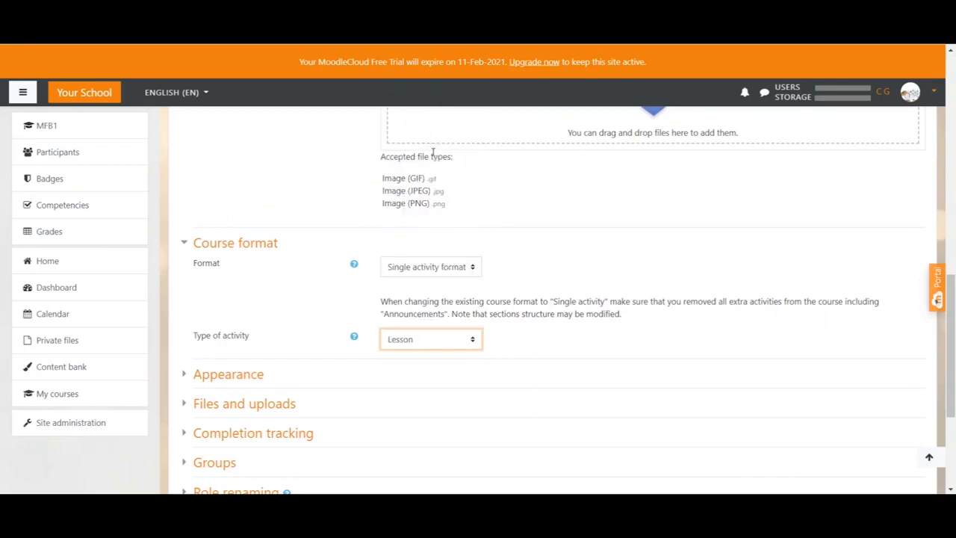
# Step: Set the course format to Weekly format and open the Appearance settings to review the number of announcements
pyautogui.click(471, 268)
pyautogui.click(418, 317)
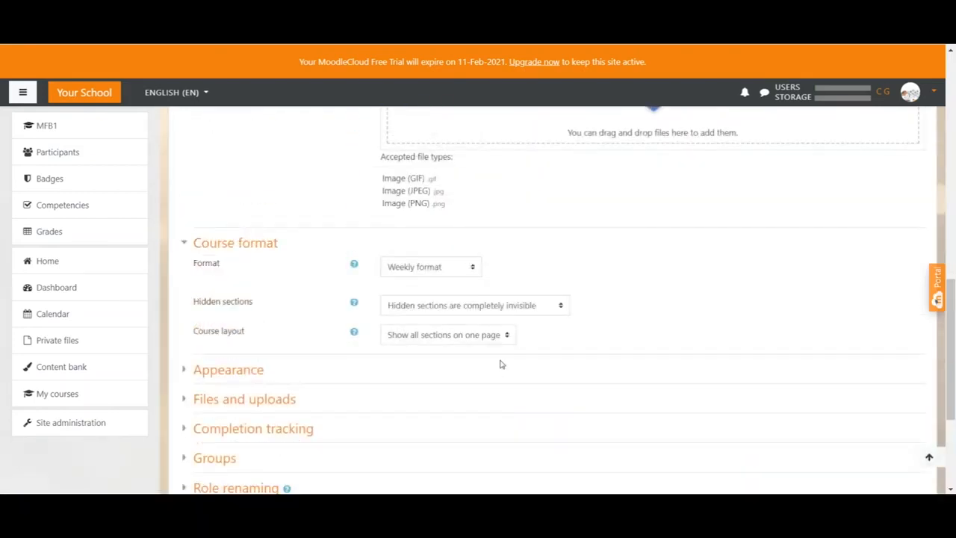
pyautogui.click(197, 375)
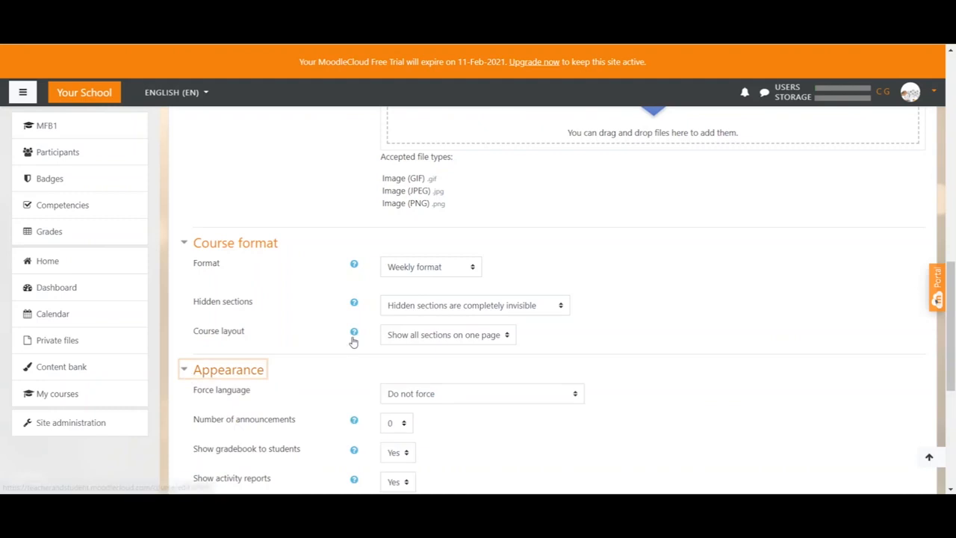
pyautogui.scroll(-2, 355, 341)
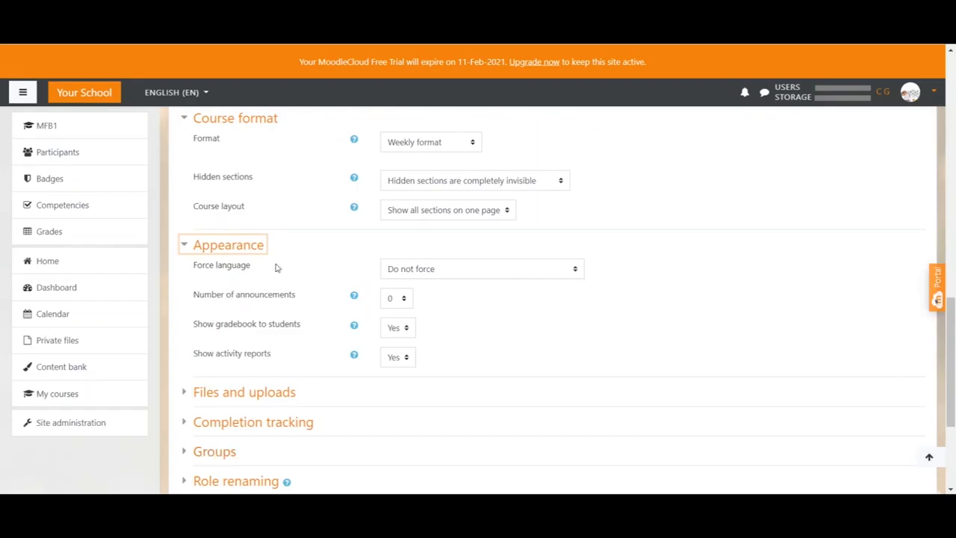
pyautogui.moveTo(196, 299); pyautogui.dragTo(293, 305)
pyautogui.click(293, 306)
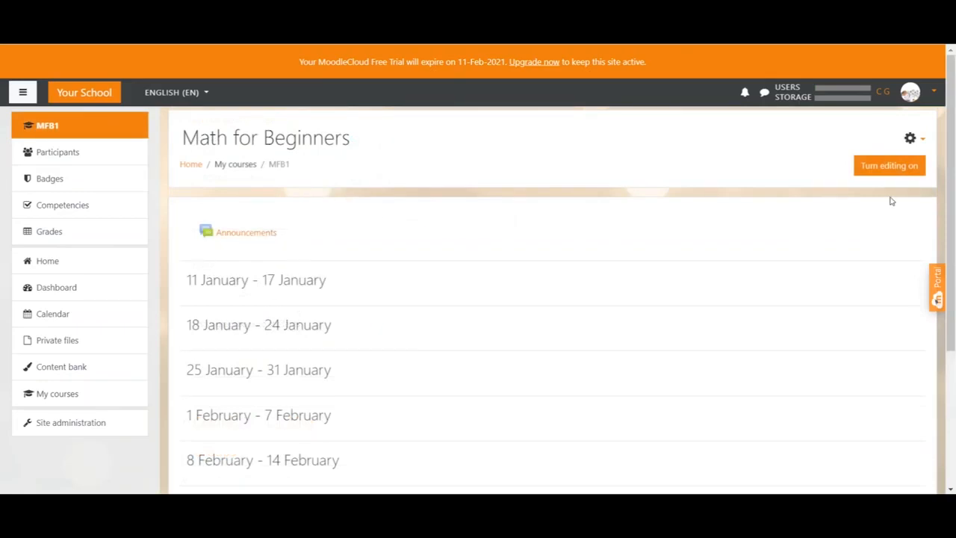
# Step: Turn editing on for the Math for Beginners course page and add the Latest announcements block
pyautogui.click(890, 170)
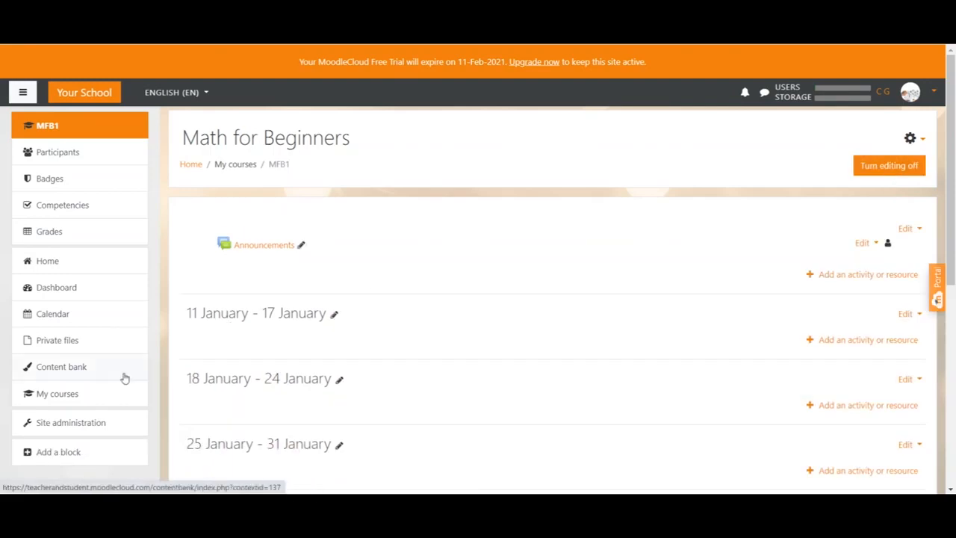
pyautogui.click(67, 456)
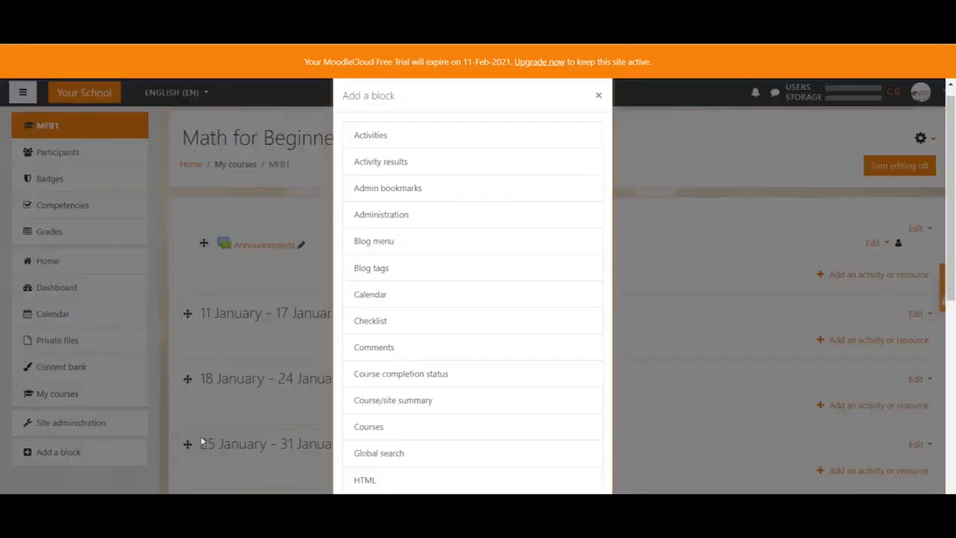
pyautogui.scroll(-3, 489, 243)
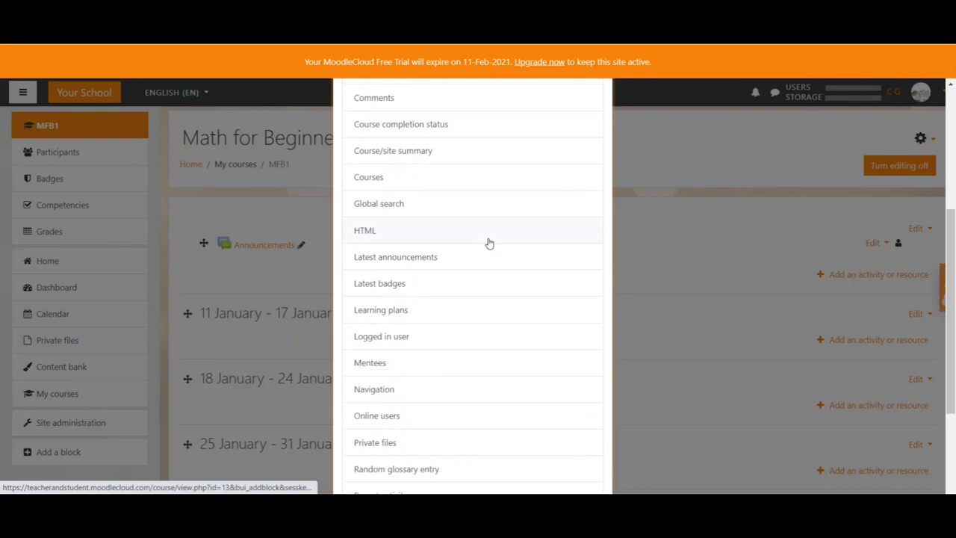
pyautogui.click(402, 258)
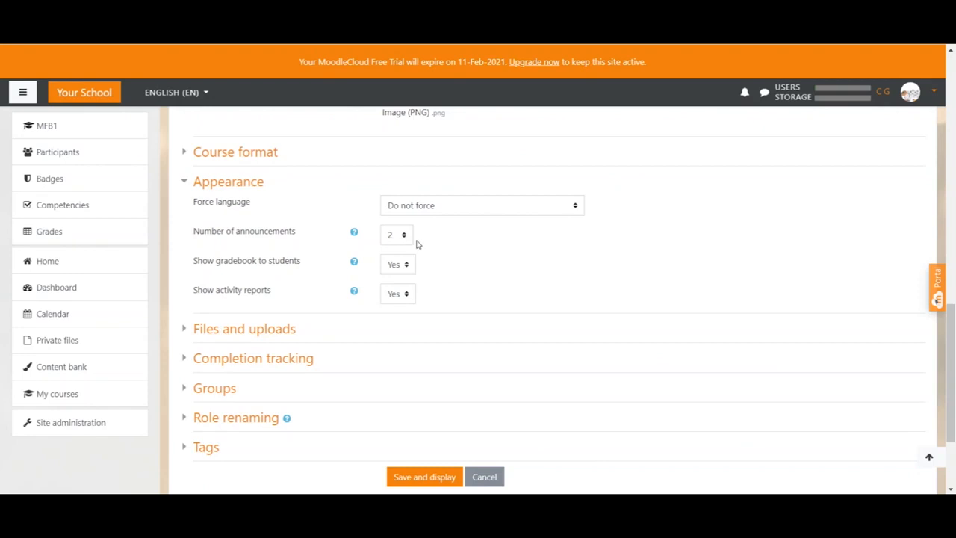
# Step: In the Appearance settings, set the number of announcements to 0 and review the option for showing the gradebook to students
pyautogui.click(407, 236)
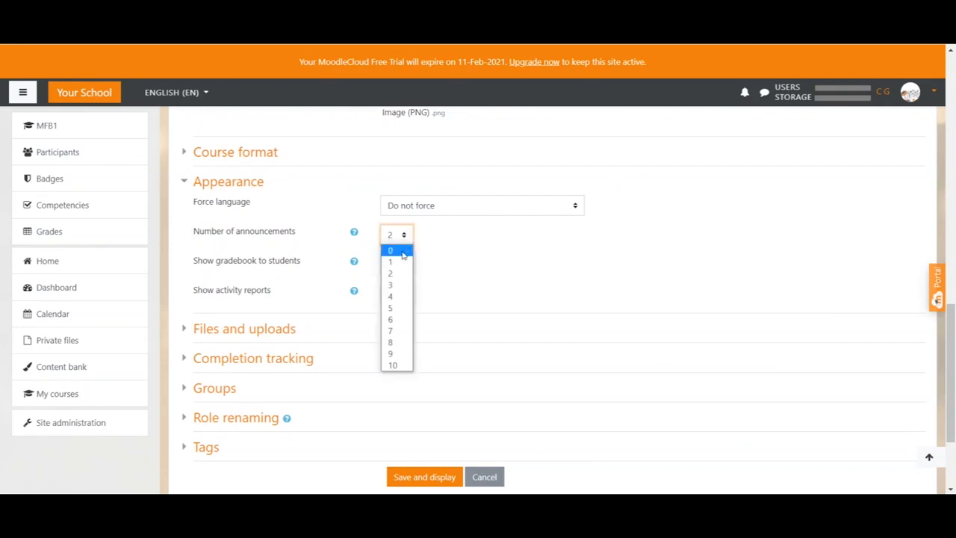
pyautogui.click(403, 254)
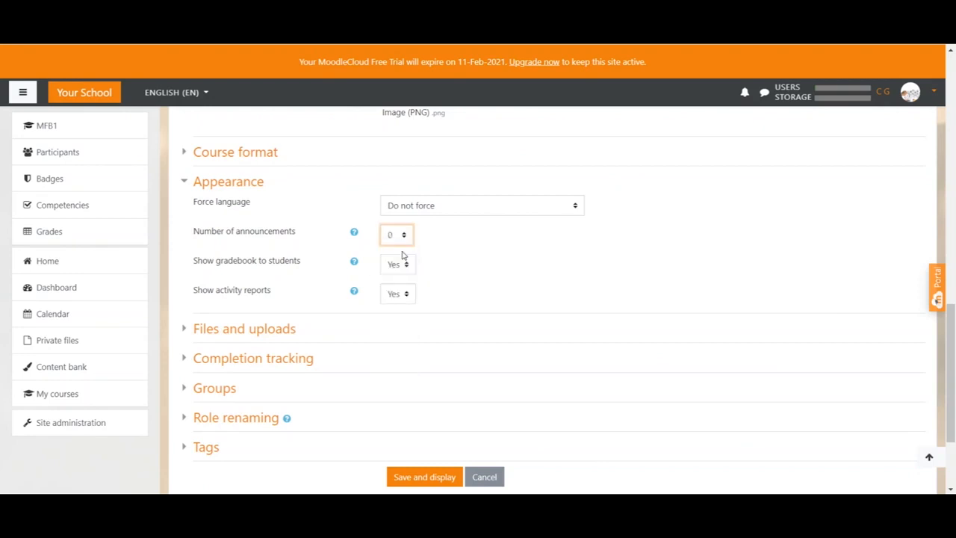
pyautogui.moveTo(193, 263); pyautogui.dragTo(292, 261)
pyautogui.click(293, 264)
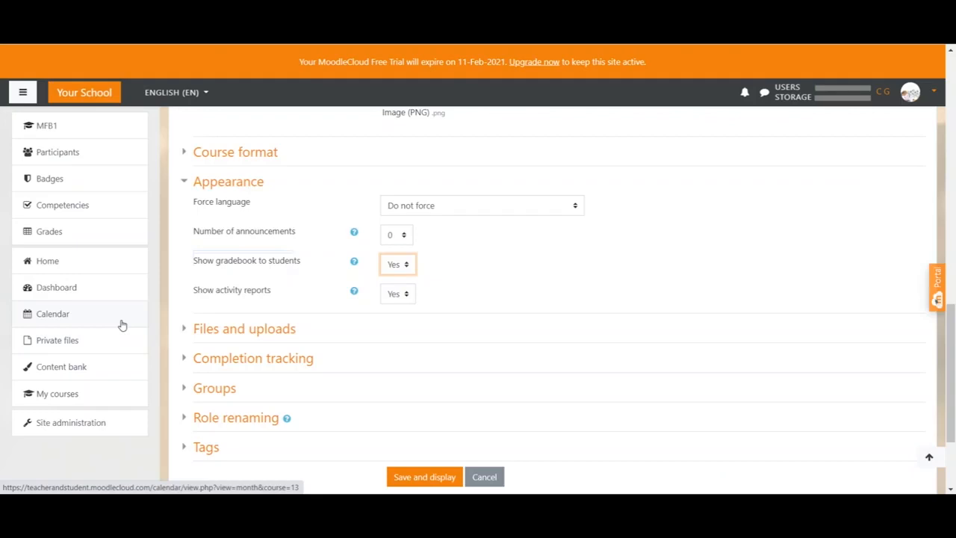
pyautogui.click(531, 291)
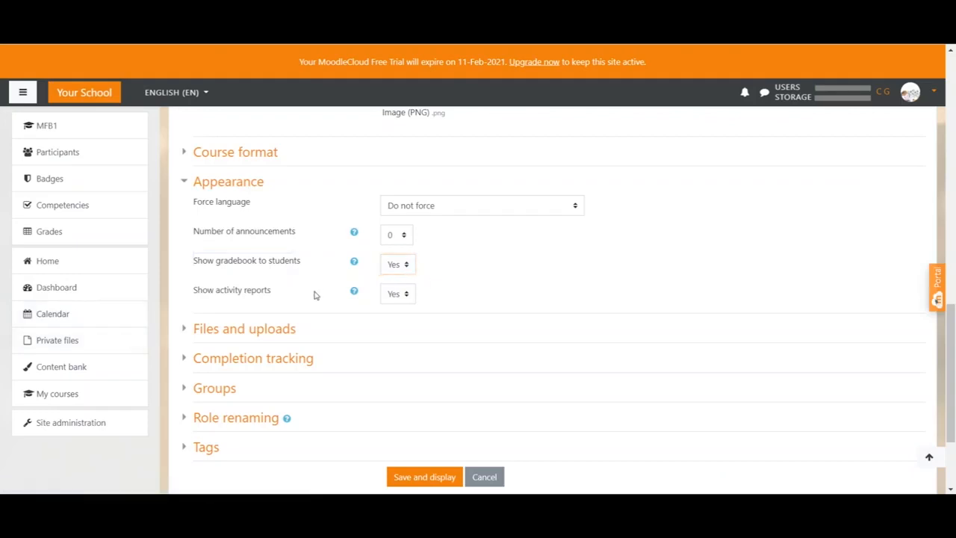
# Step: Set Show activity reports to No in the course's Appearance settings
pyautogui.moveTo(192, 296); pyautogui.dragTo(249, 296)
pyautogui.click(402, 294)
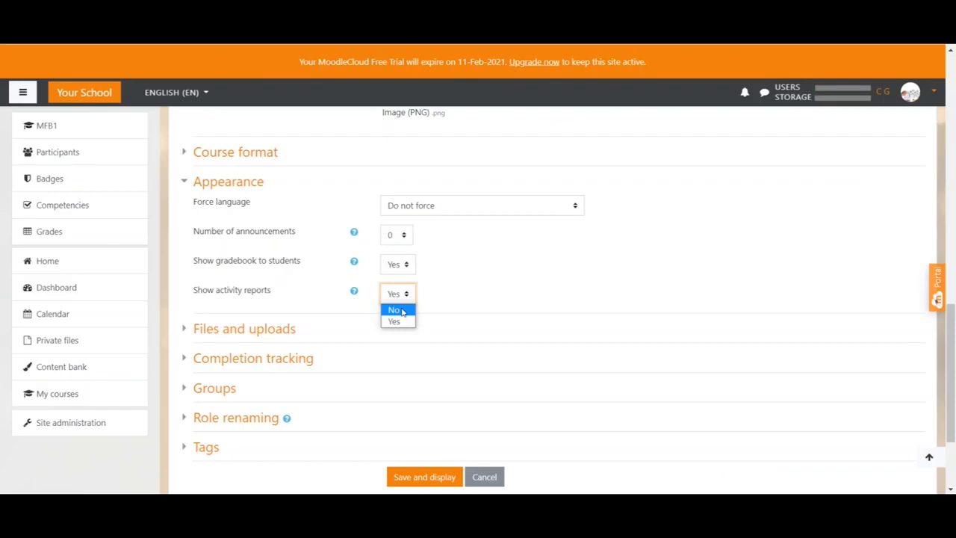
pyautogui.click(402, 310)
# Step: Open the Files and uploads settings to review the maximum upload size, and check the site's user and storage quotas
pyautogui.scroll(-2, 397, 305)
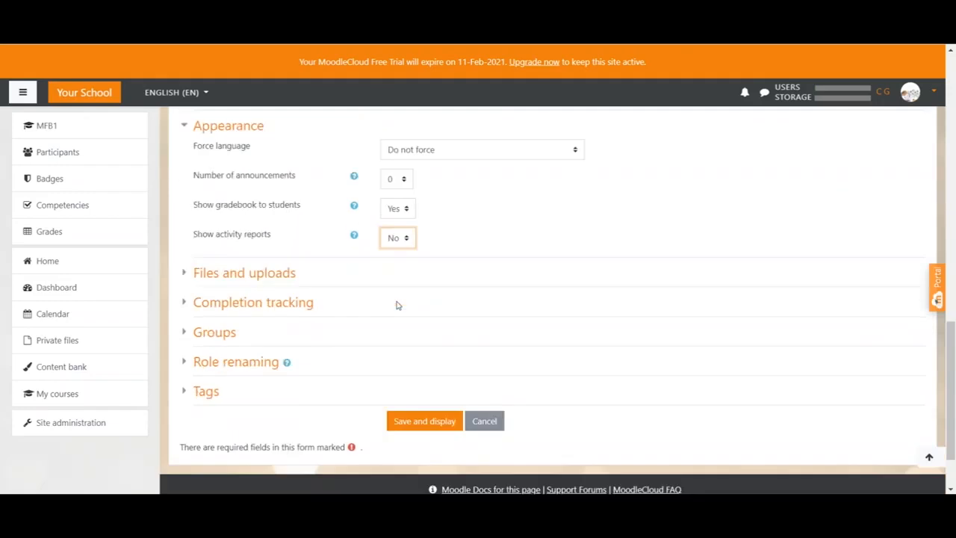
pyautogui.click(192, 270)
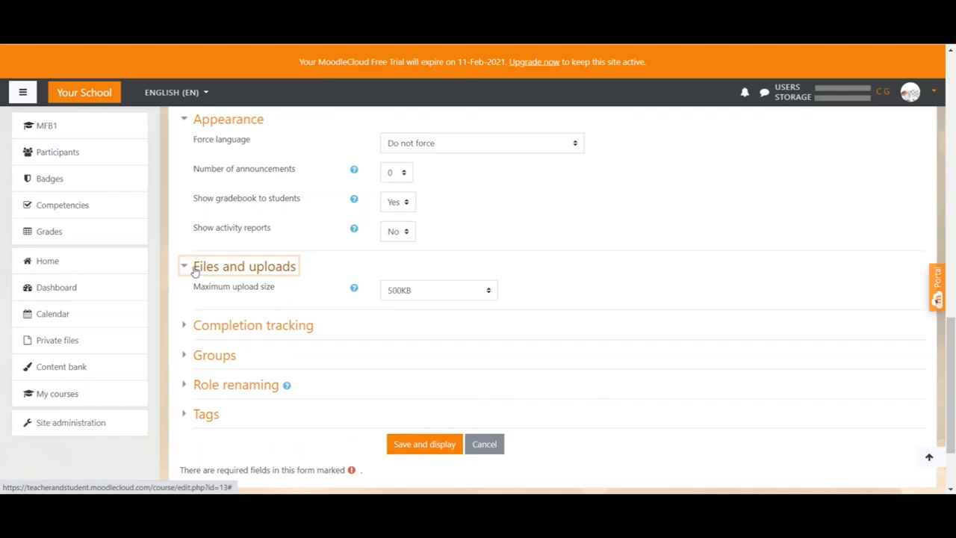
pyautogui.click(798, 94)
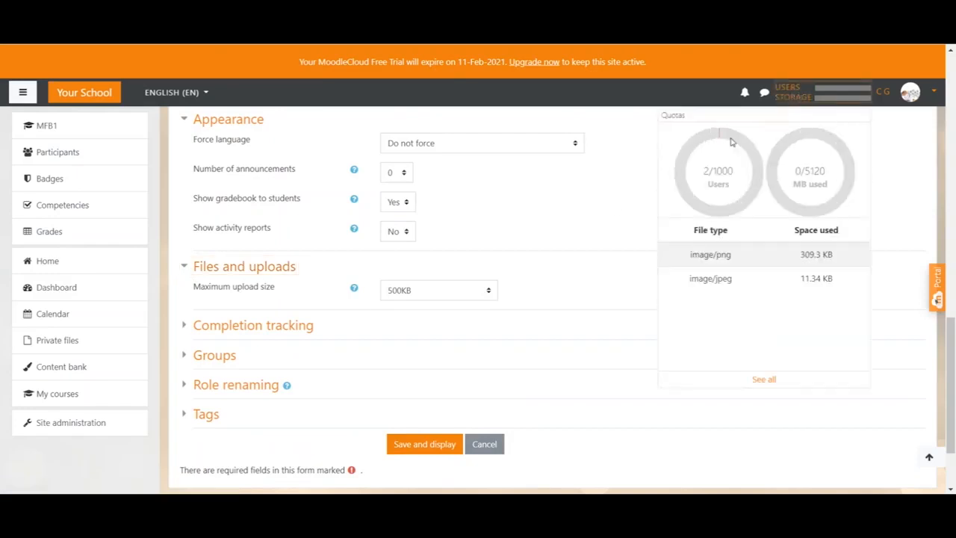
pyautogui.click(625, 231)
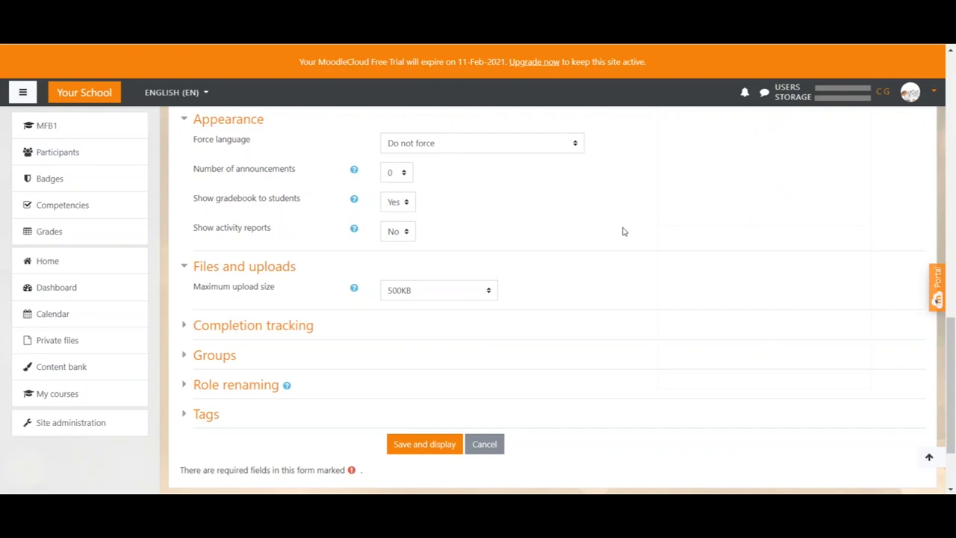
# Step: Open the Completion tracking settings and review whether completion tracking is enabled
pyautogui.scroll(-2, 624, 232)
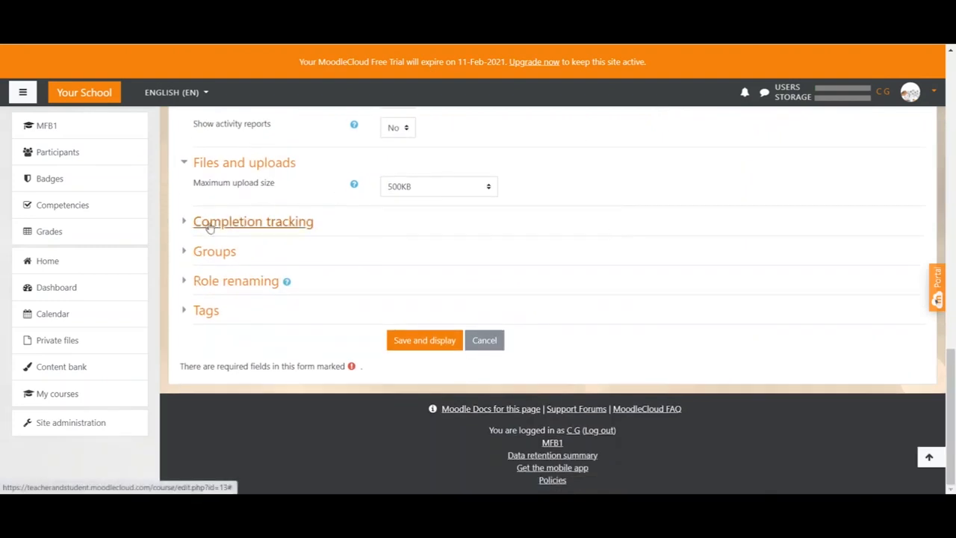
pyautogui.click(210, 229)
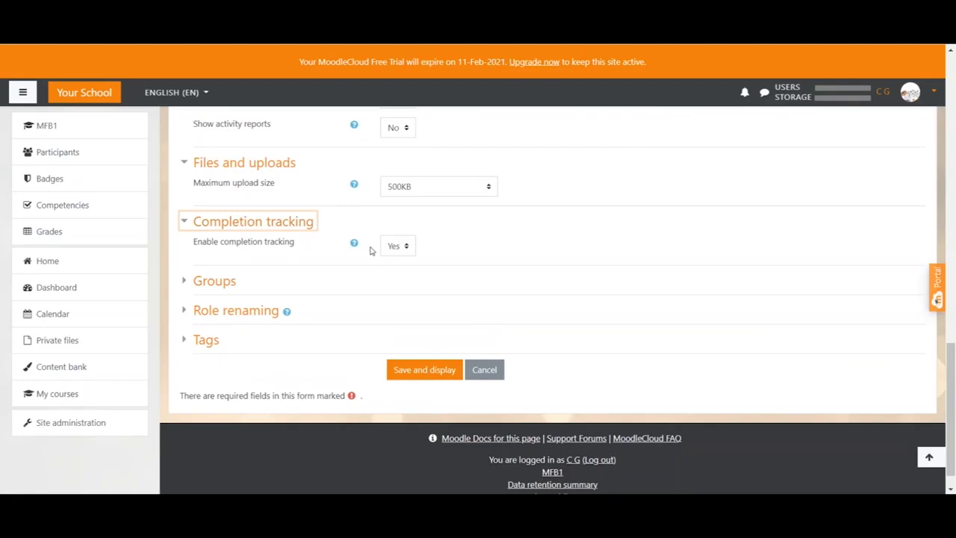
pyautogui.scroll(-1, 371, 251)
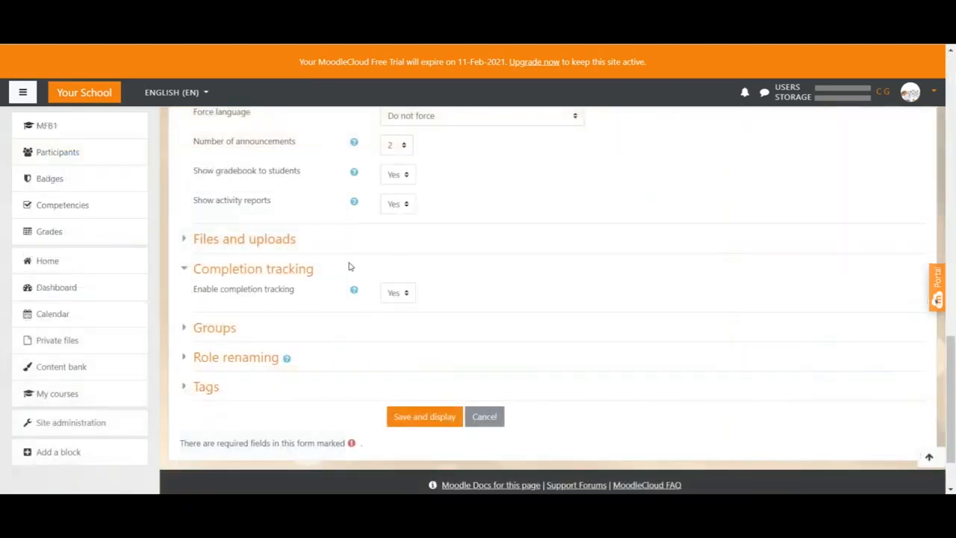
# Step: In the Groups settings, try Separate groups and No groups, and set the group mode to Visible groups
pyautogui.click(187, 330)
pyautogui.scroll(-2, 312, 336)
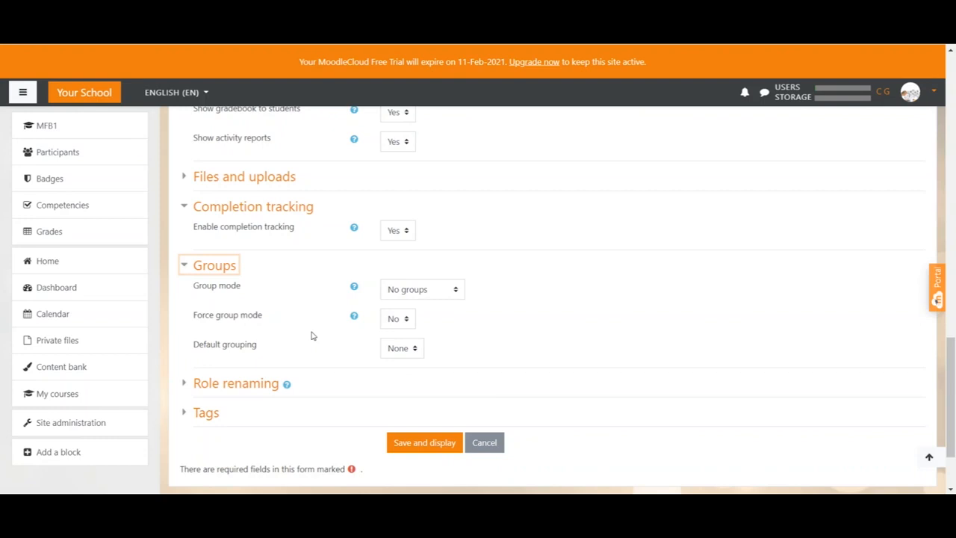
pyautogui.click(445, 296)
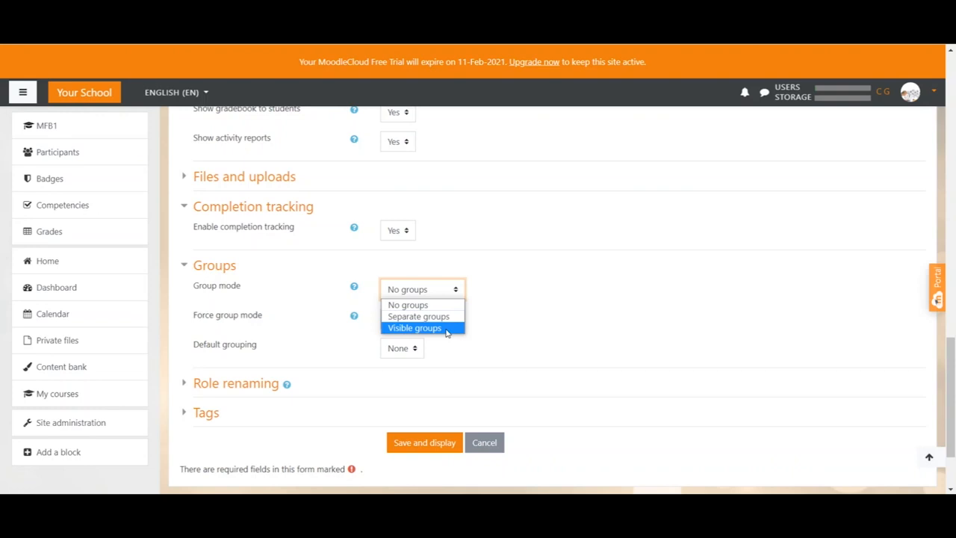
pyautogui.click(445, 317)
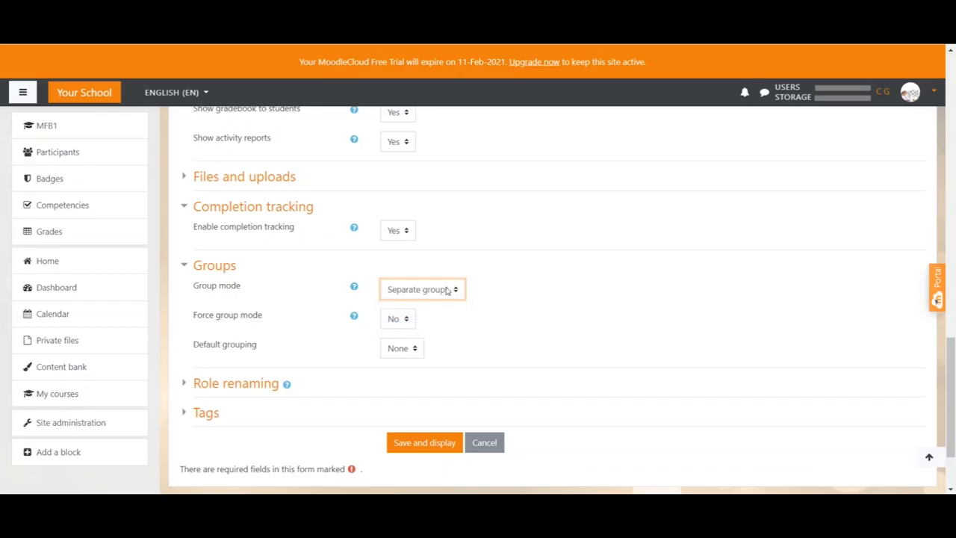
pyautogui.click(455, 296)
pyautogui.click(438, 310)
pyautogui.click(454, 295)
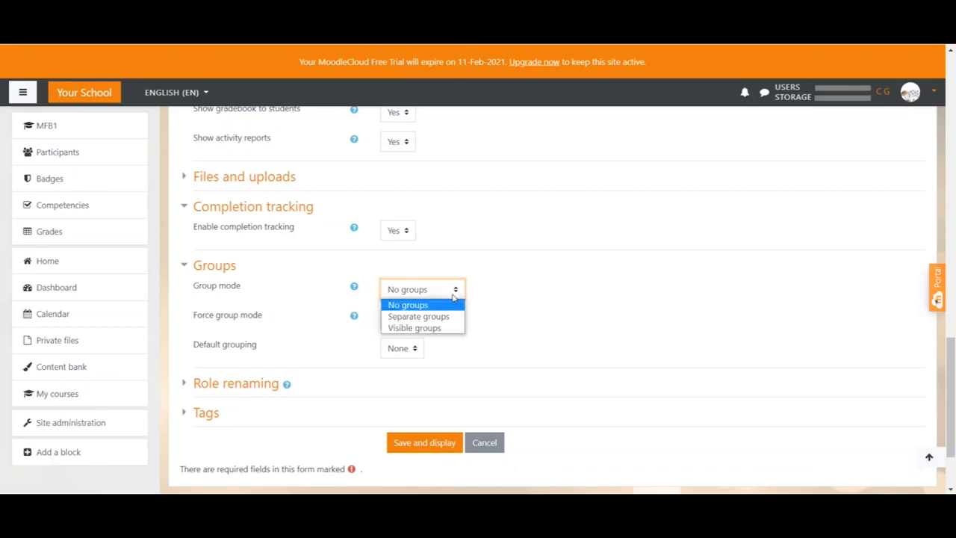
pyautogui.click(449, 326)
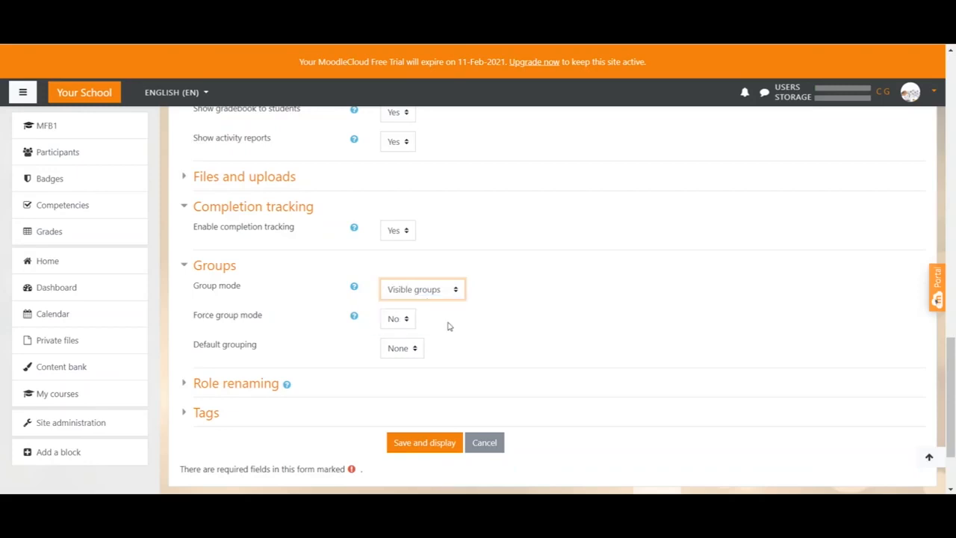
# Step: Review the Force group mode options and the Default grouping setting for the course
pyautogui.click(409, 322)
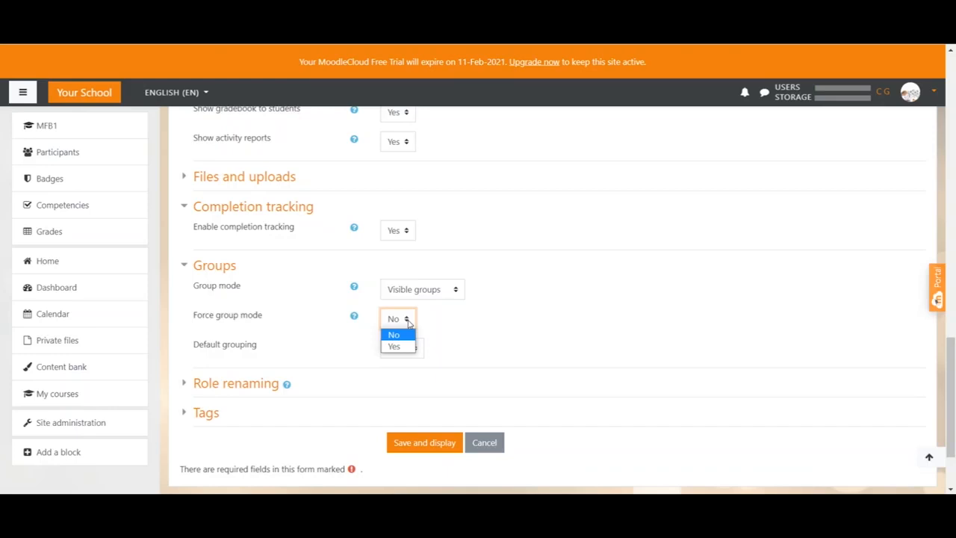
pyautogui.scroll(-2, 409, 322)
pyautogui.moveTo(191, 282); pyautogui.dragTo(254, 284)
pyautogui.click(253, 284)
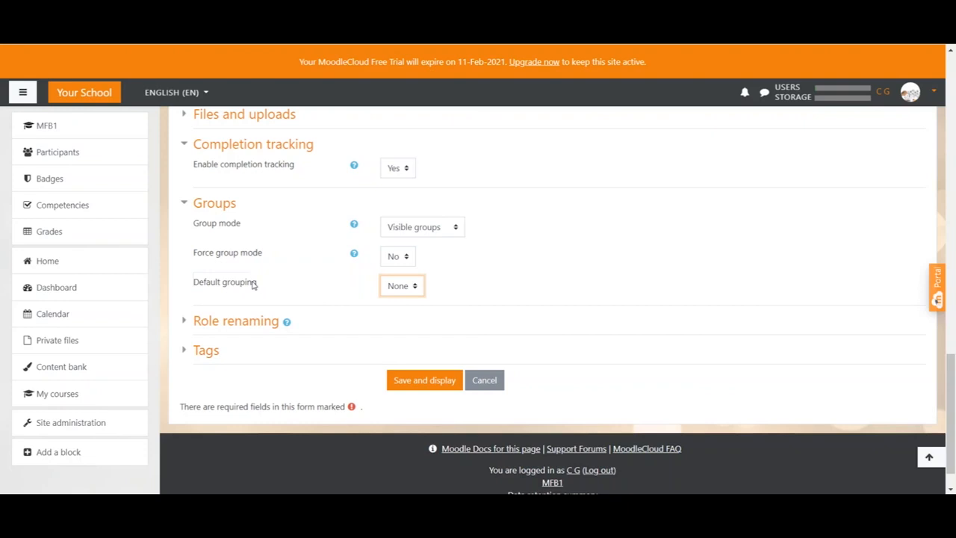
pyautogui.doubleClick(253, 283)
pyautogui.click(253, 283)
pyautogui.scroll(-1, 253, 284)
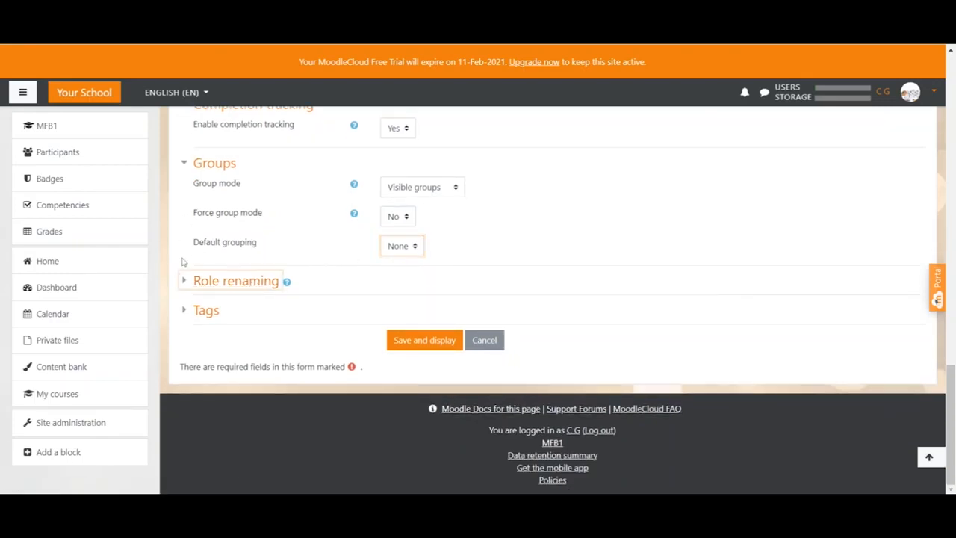
# Step: In the Role renaming settings, enter "minion" as the word for Student
pyautogui.click(183, 281)
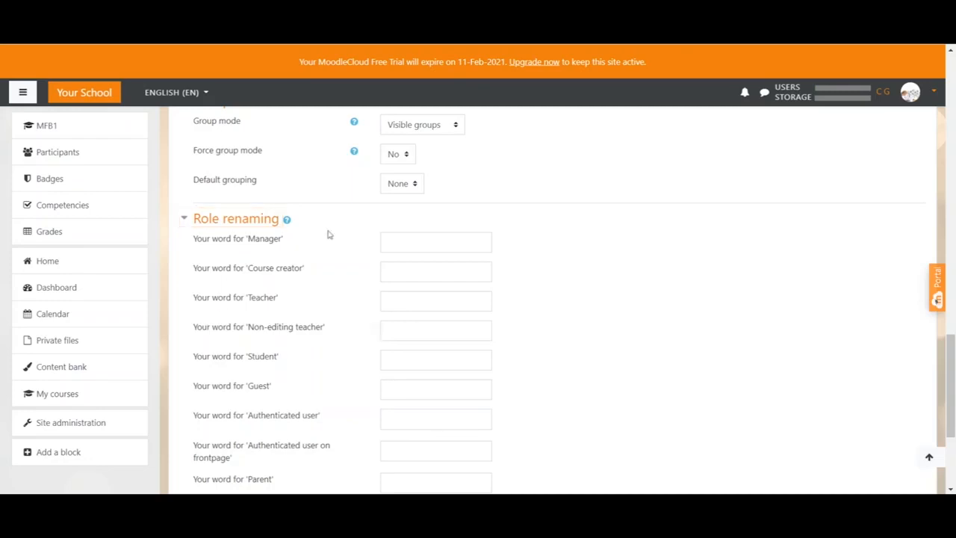
pyautogui.click(403, 359)
pyautogui.write('minion')
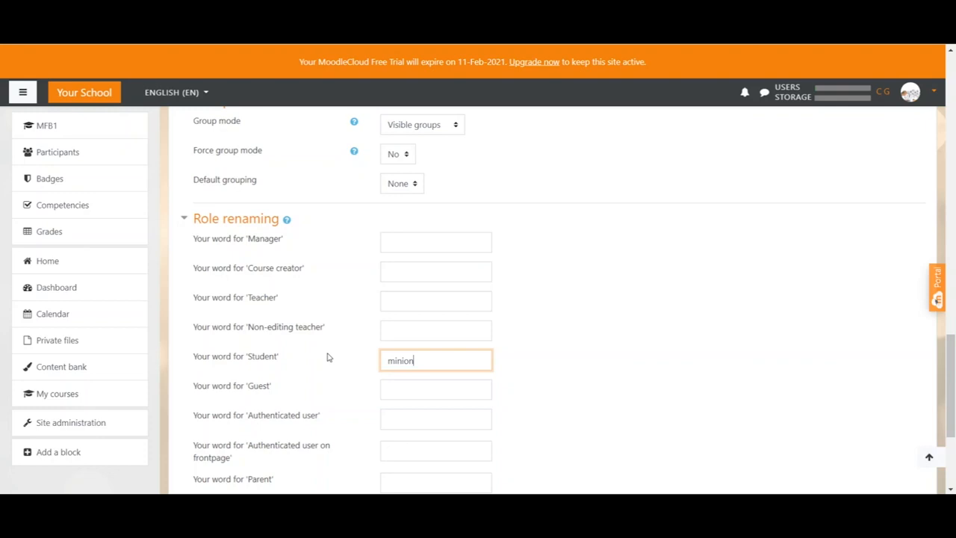
# Step: Add the tags "math" and "beginners" to the course, then save the course settings and display the course
pyautogui.scroll(-1, 326, 357)
pyautogui.scroll(-2, 327, 357)
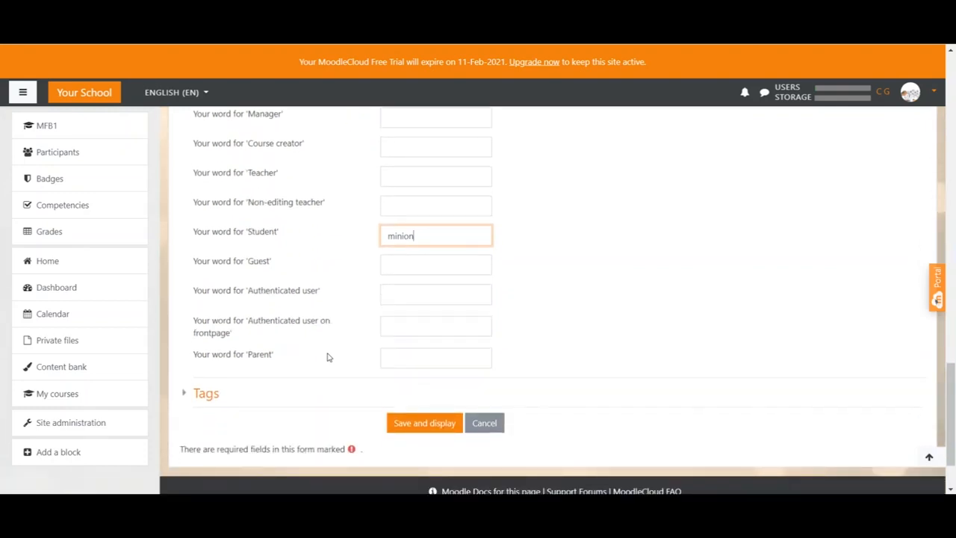
pyautogui.scroll(-2, 327, 357)
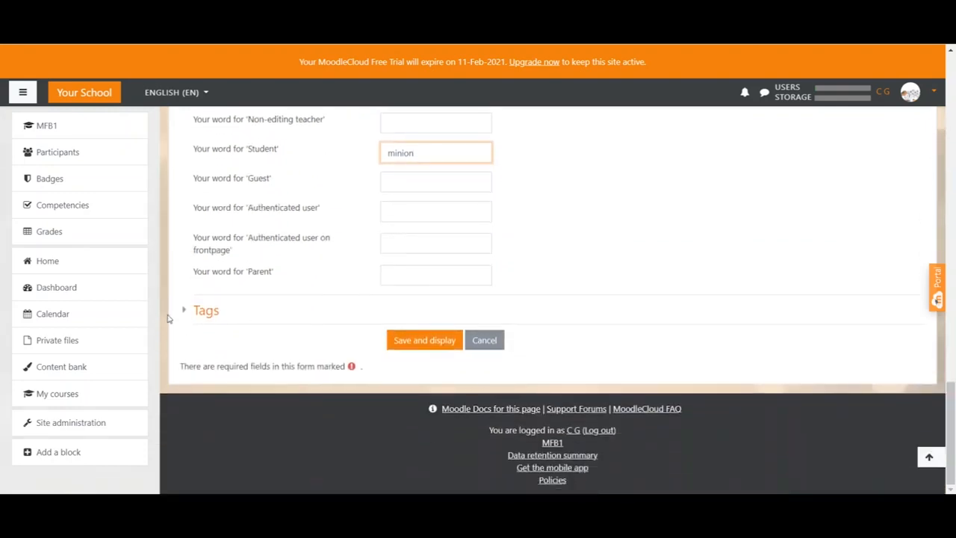
pyautogui.click(189, 313)
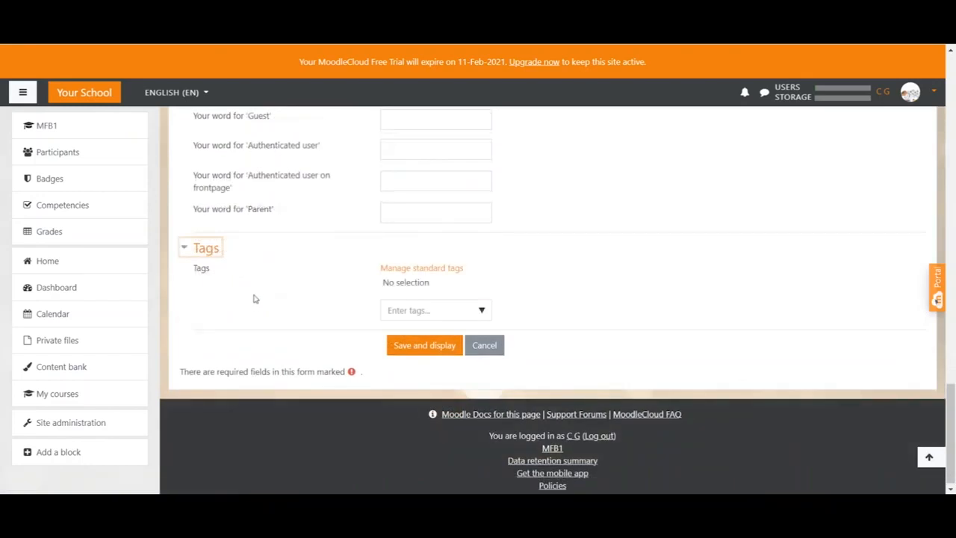
pyautogui.click(402, 311)
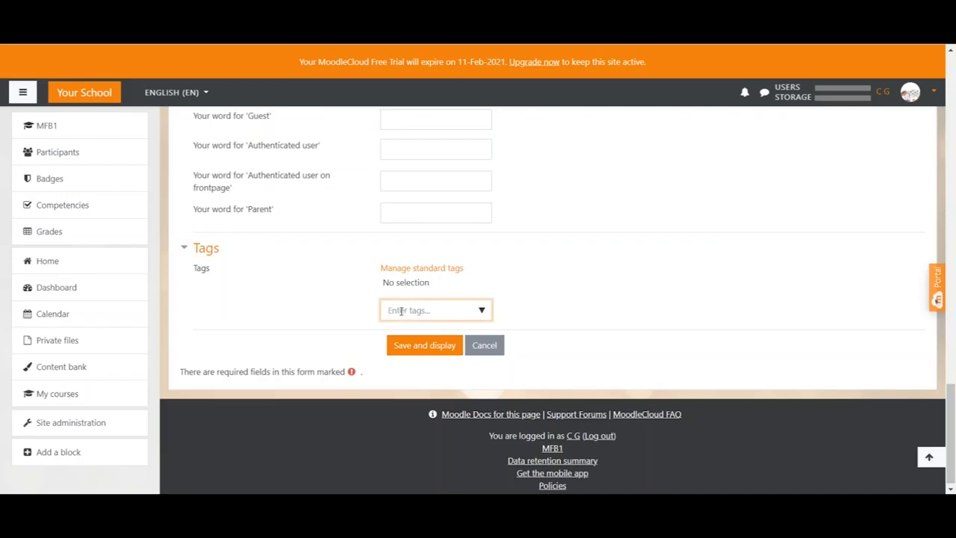
pyautogui.write('ma')
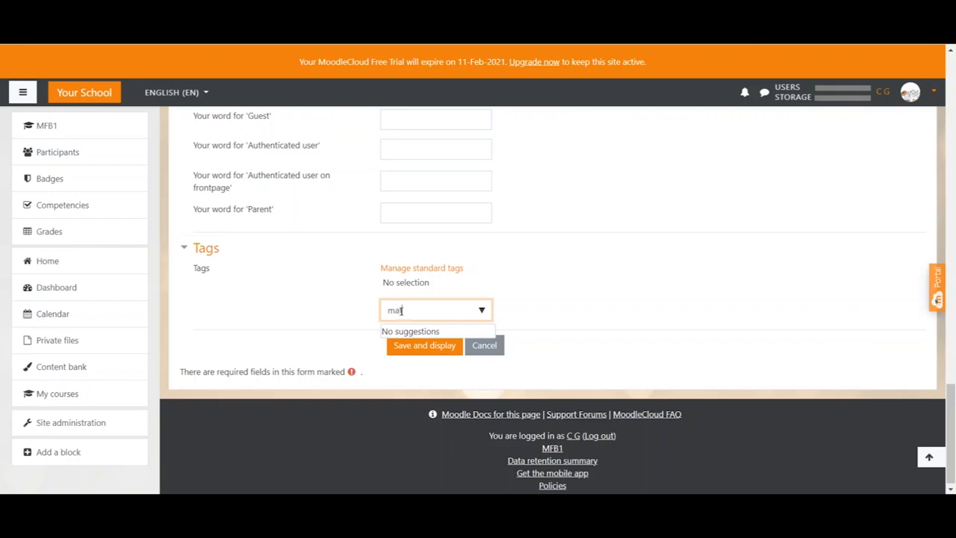
pyautogui.write('th')
pyautogui.press('Return')
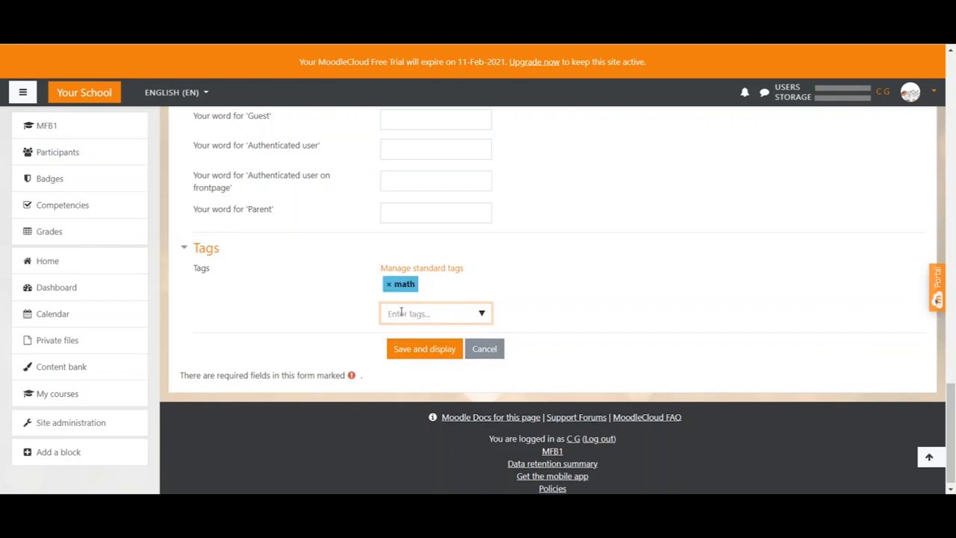
pyautogui.write('beginners')
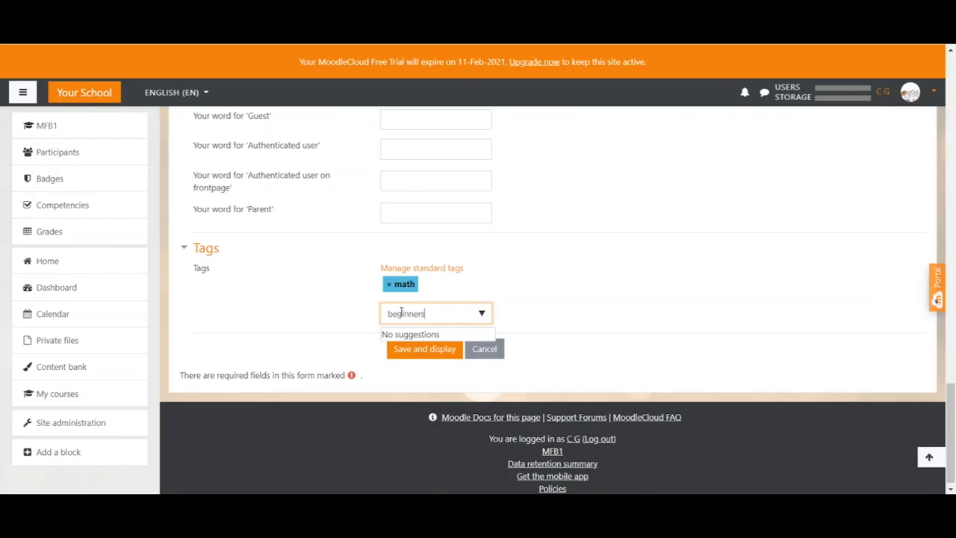
pyautogui.press('Return')
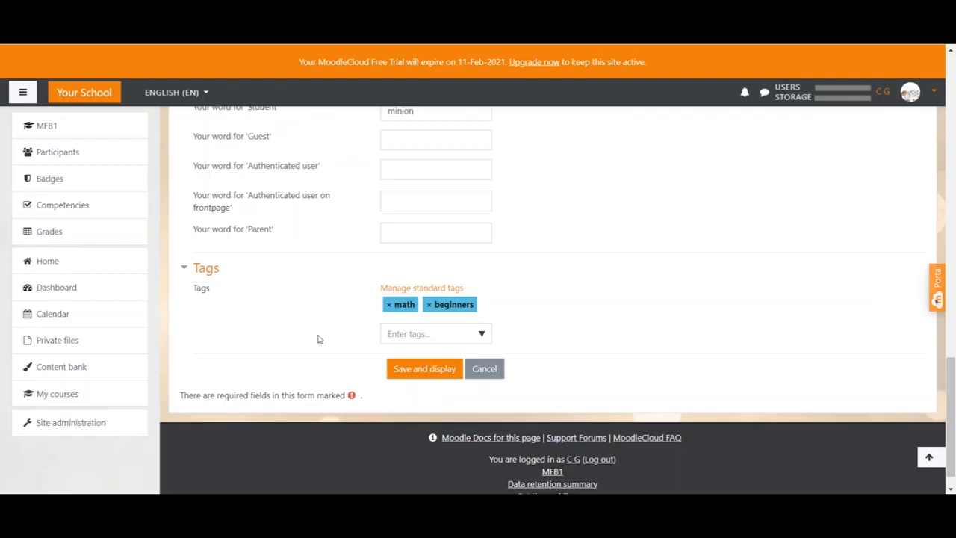
pyautogui.click(433, 373)
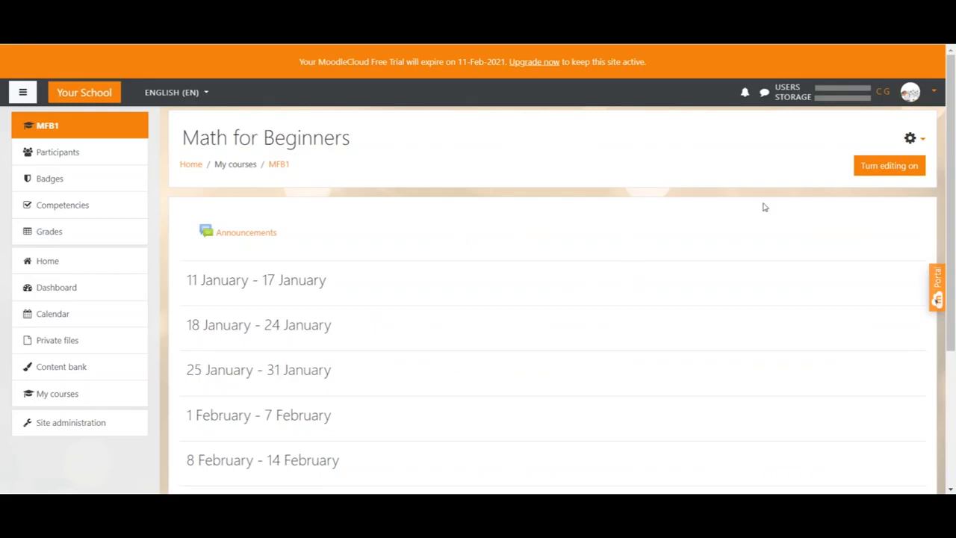
# Step: Reopen the course's settings to review its General, Description and Course image options, and leave for the Dashboard
pyautogui.click(924, 142)
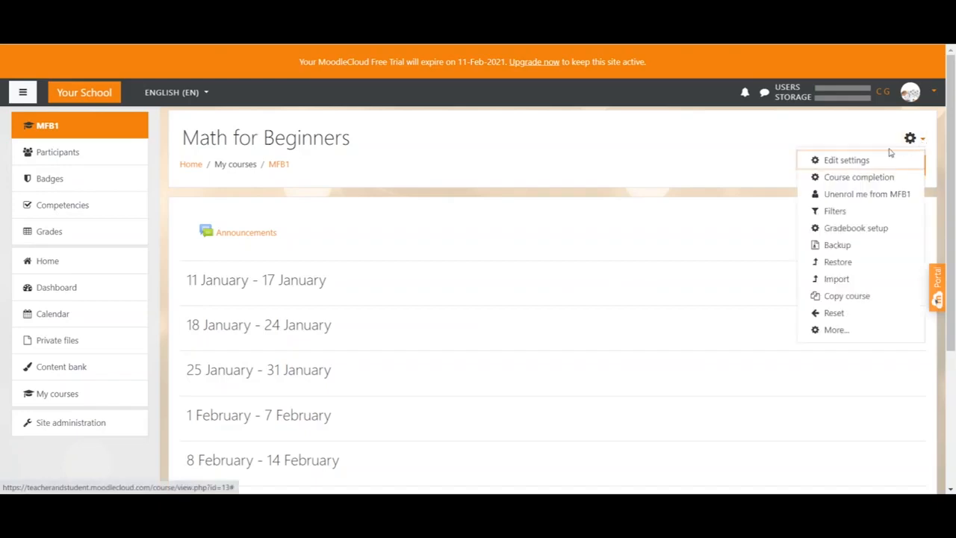
pyautogui.click(859, 163)
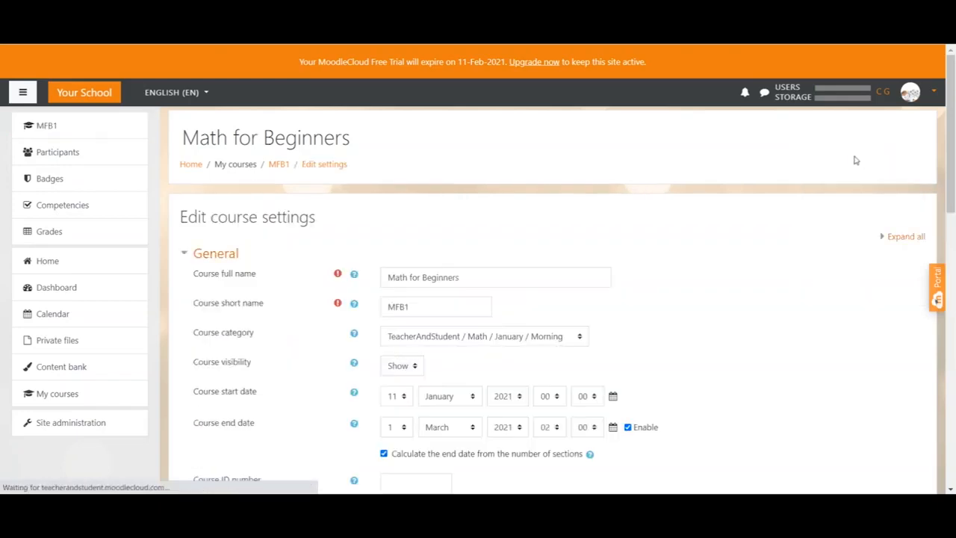
pyautogui.scroll(-8, 367, 192)
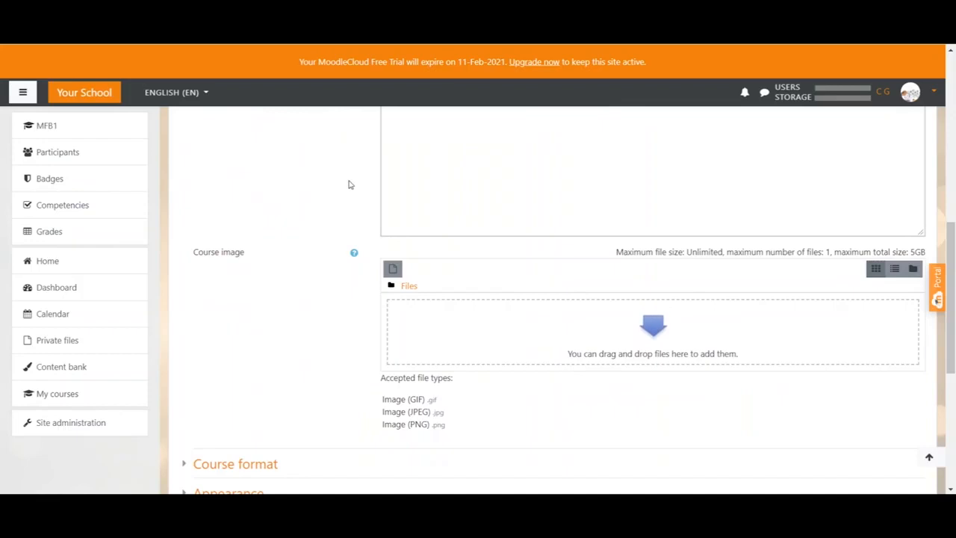
pyautogui.click(86, 290)
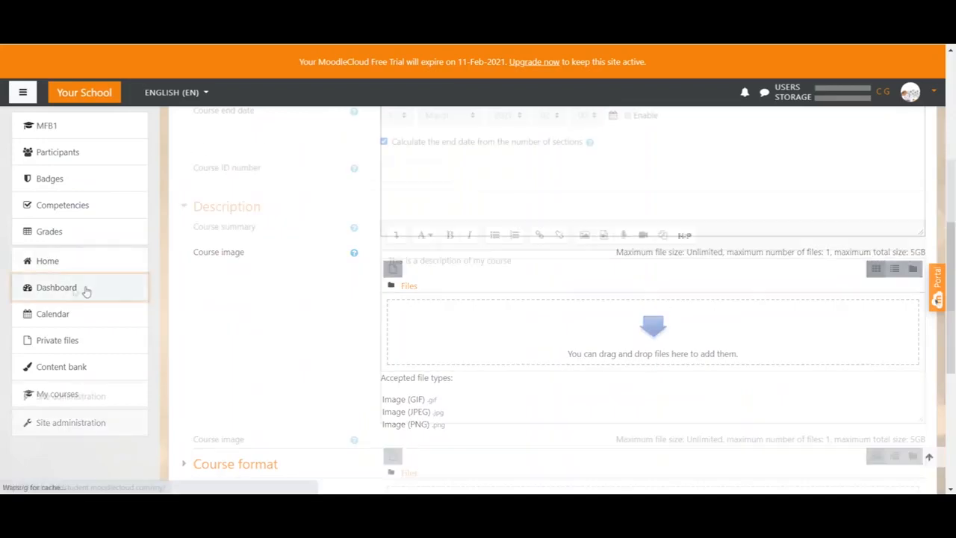